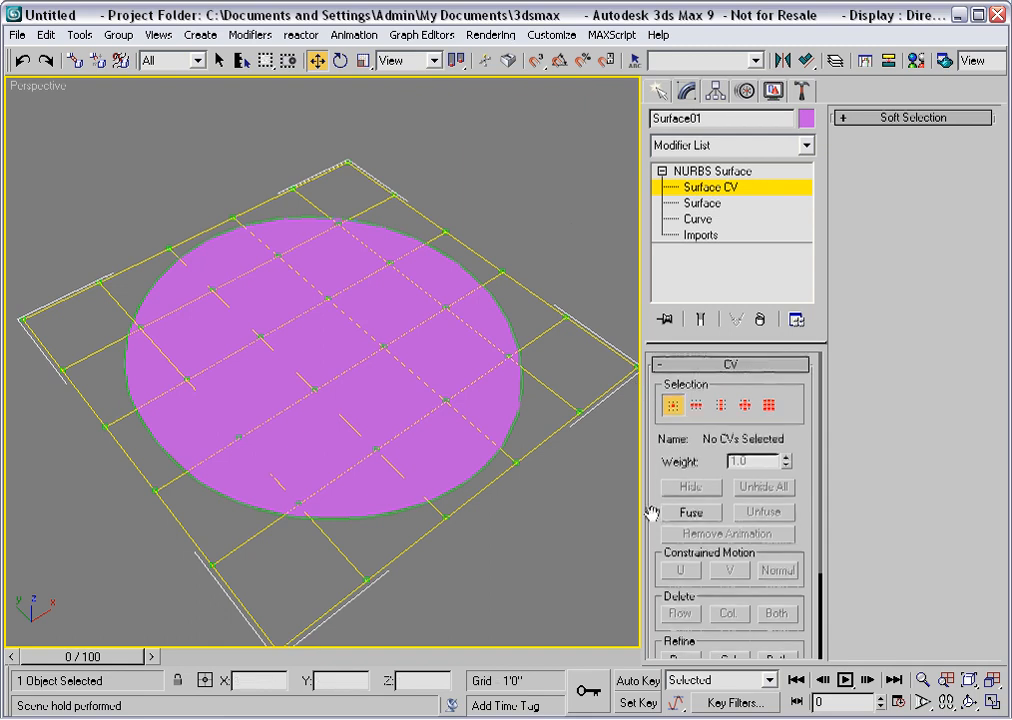
Preview refining the NURBS surface by row and by column, without adding any CVs.
left_click_drag(653, 513, 649, 397)
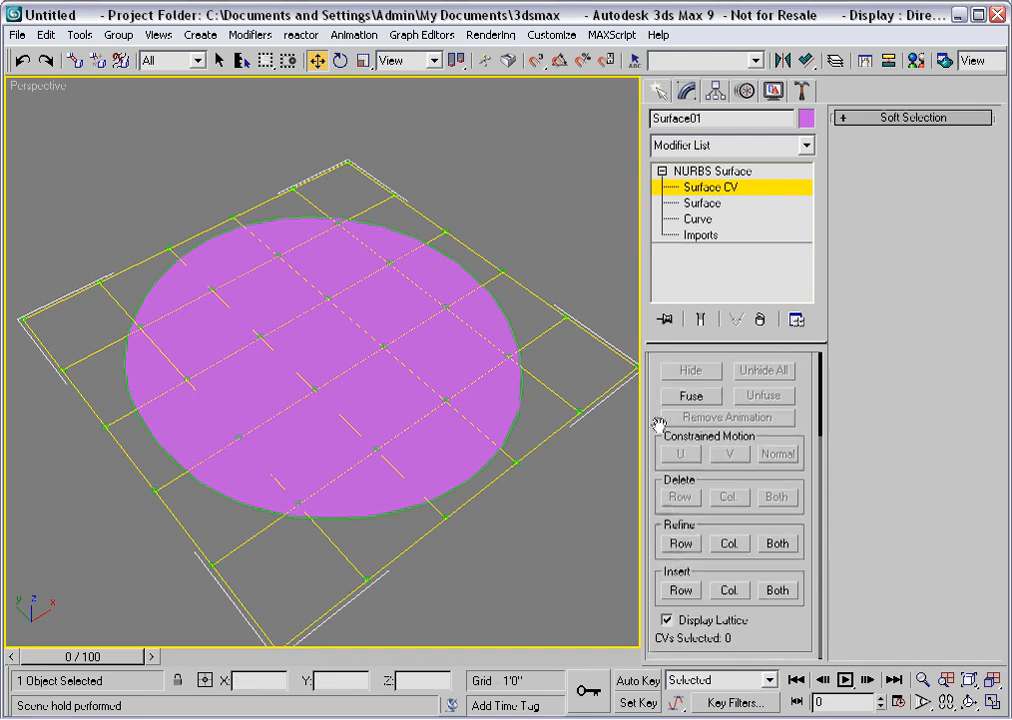
left_click(680, 545)
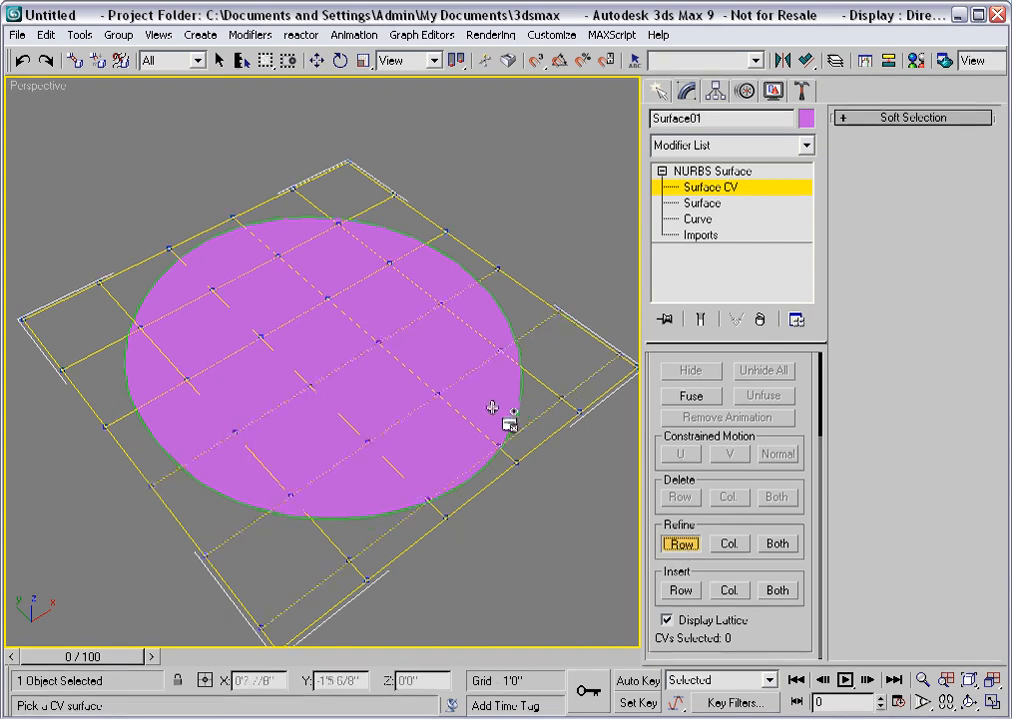
left_click(727, 542)
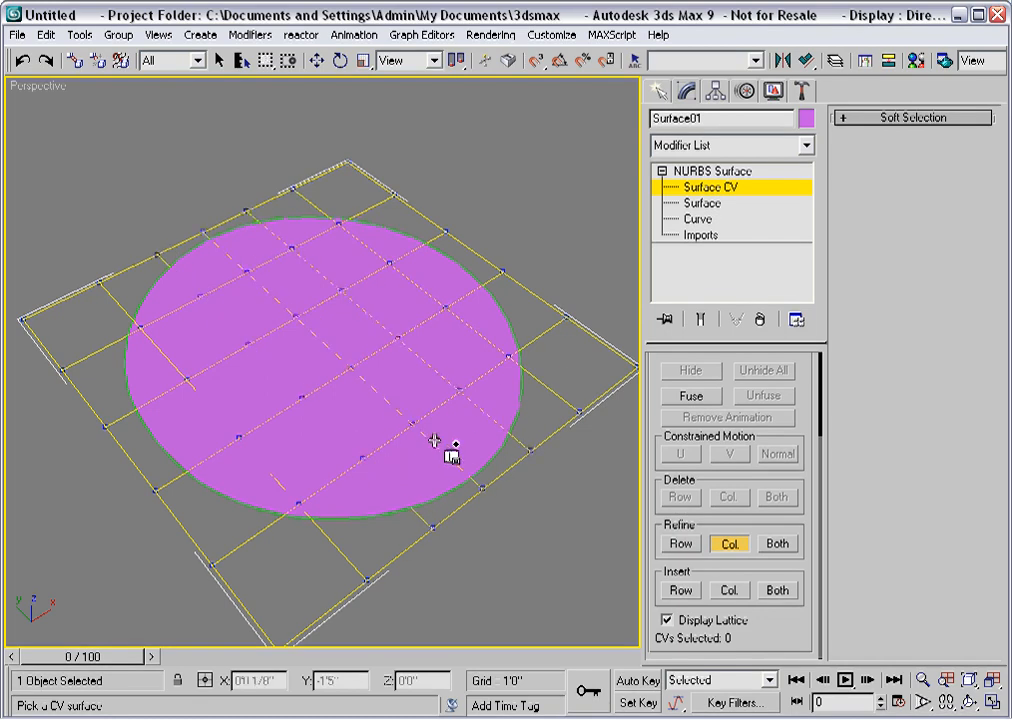
left_click(729, 545)
left_click_drag(655, 371, 662, 503)
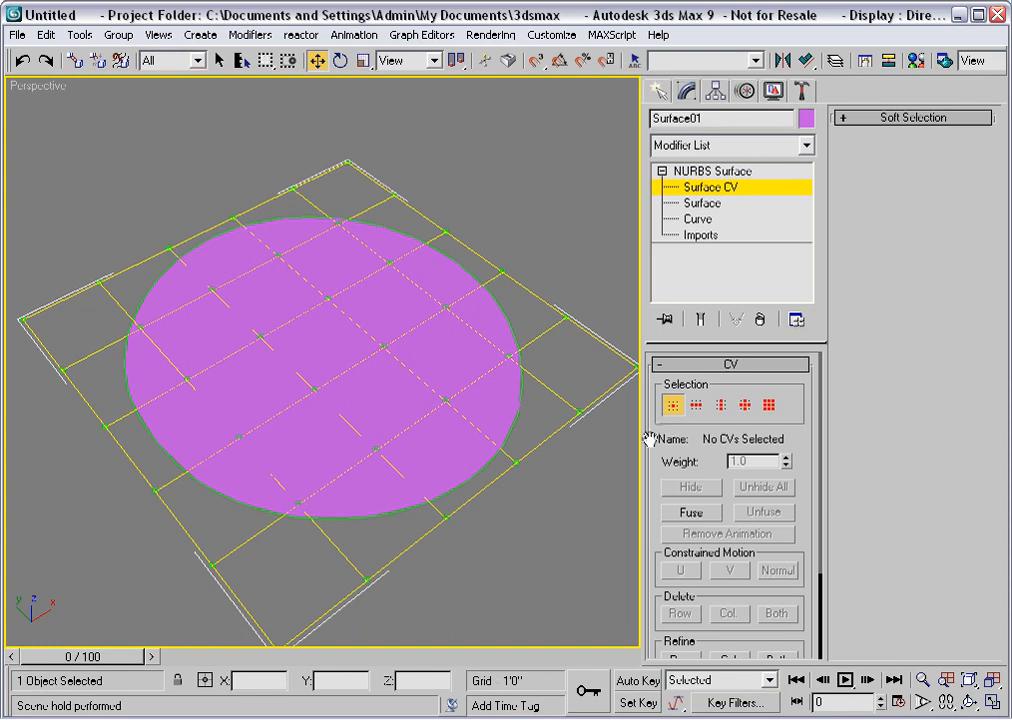
Select the CV row along the surface's front edge, switch to the CV column through the same edge point, and clear the selection.
left_click(696, 405)
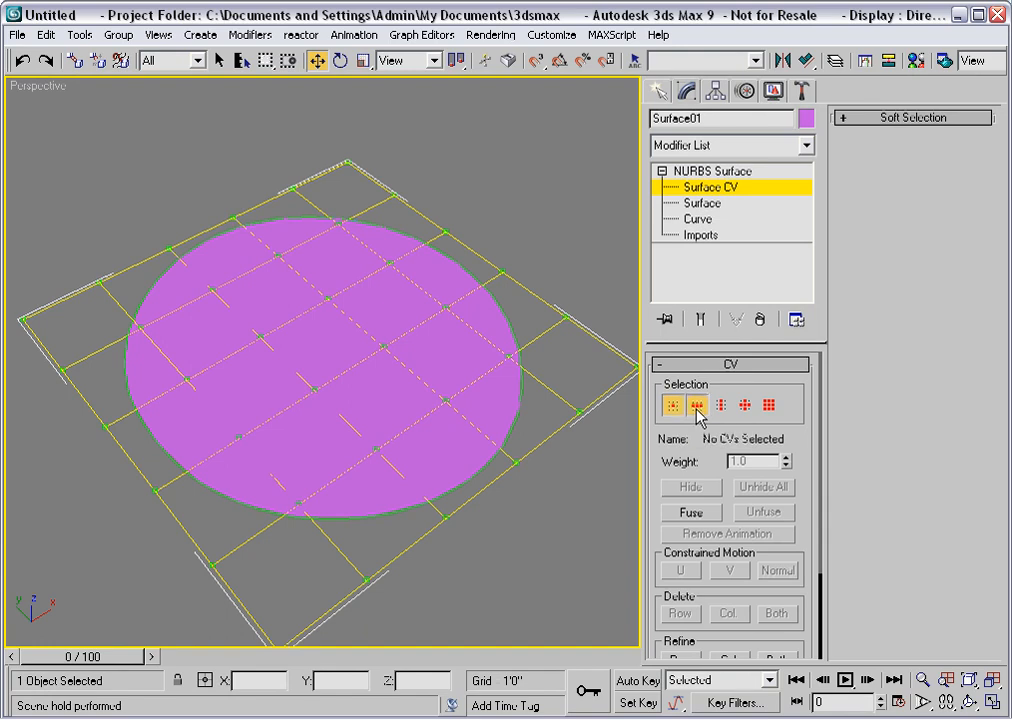
left_click(578, 410)
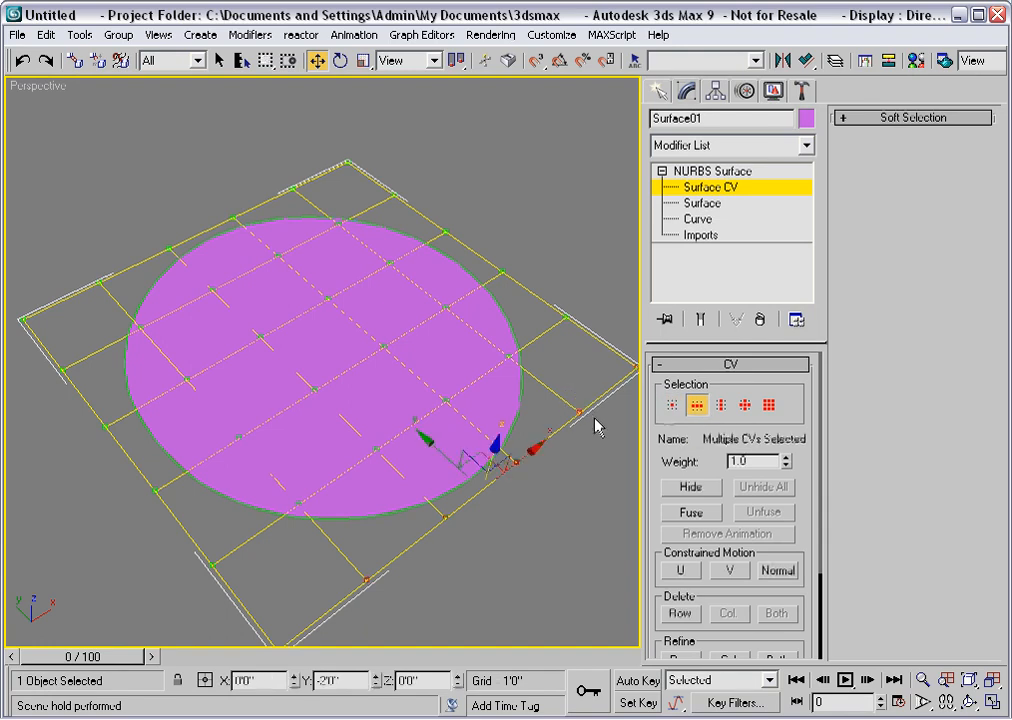
left_click(720, 408)
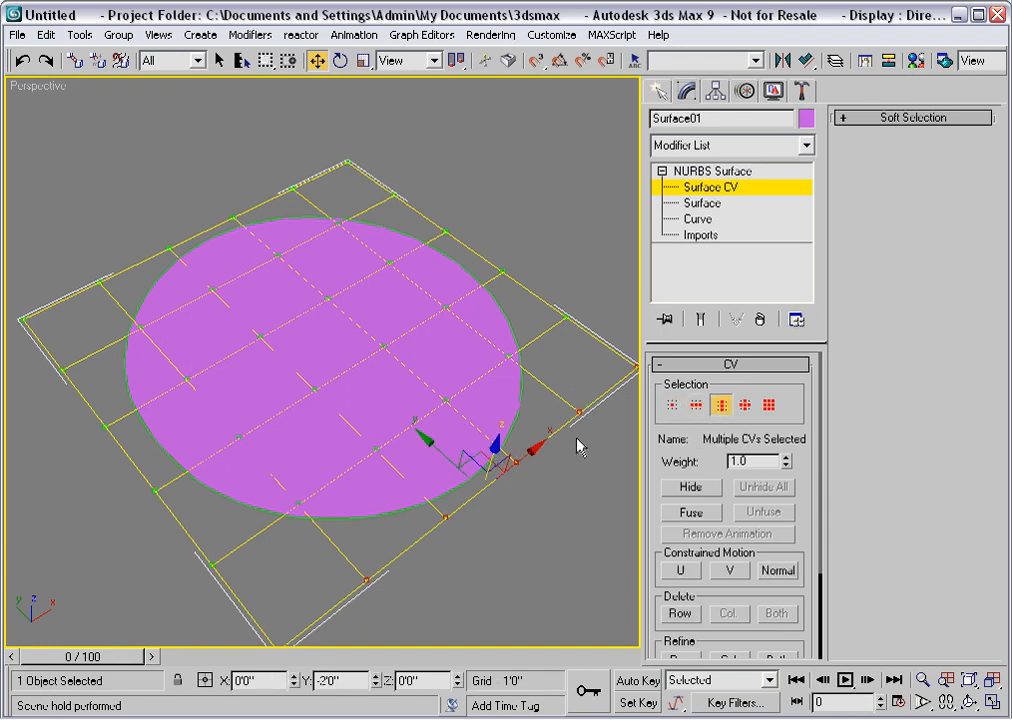
left_click(570, 425)
left_click(578, 415)
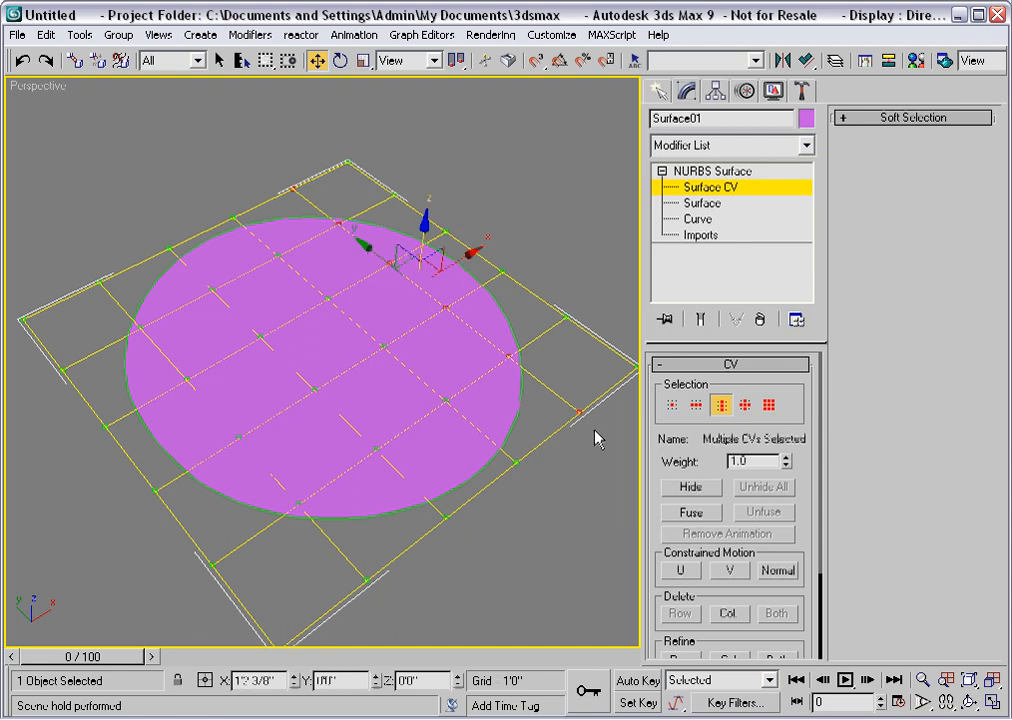
left_click(570, 478)
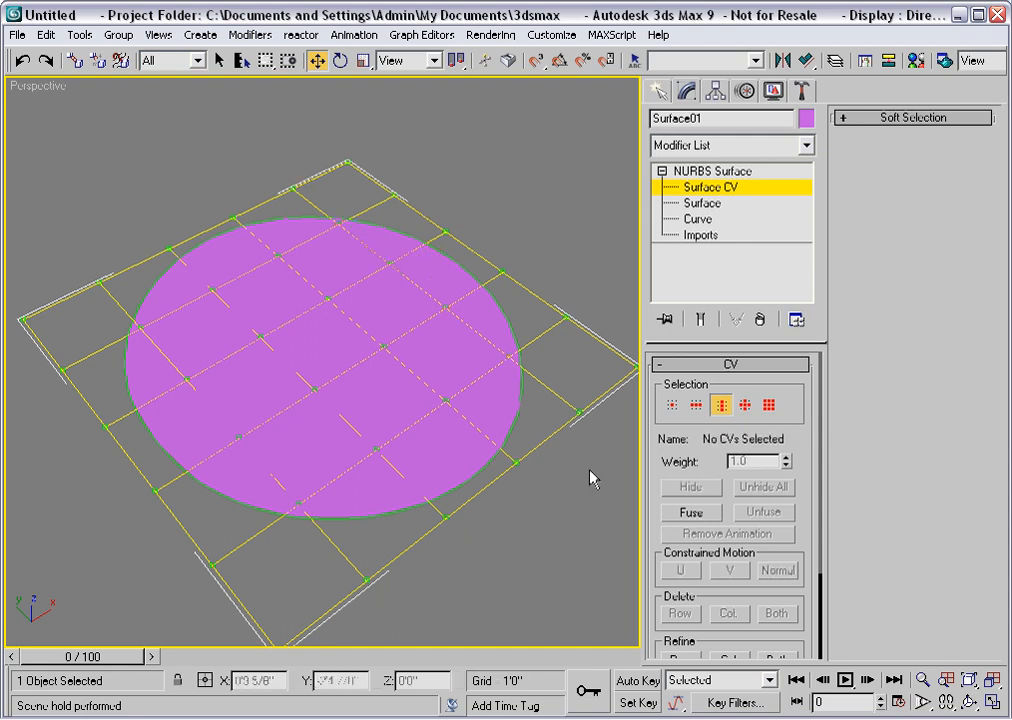
Select the four central CVs individually and move them straight down to a Z of about -1'1 1/8".
left_click(671, 406)
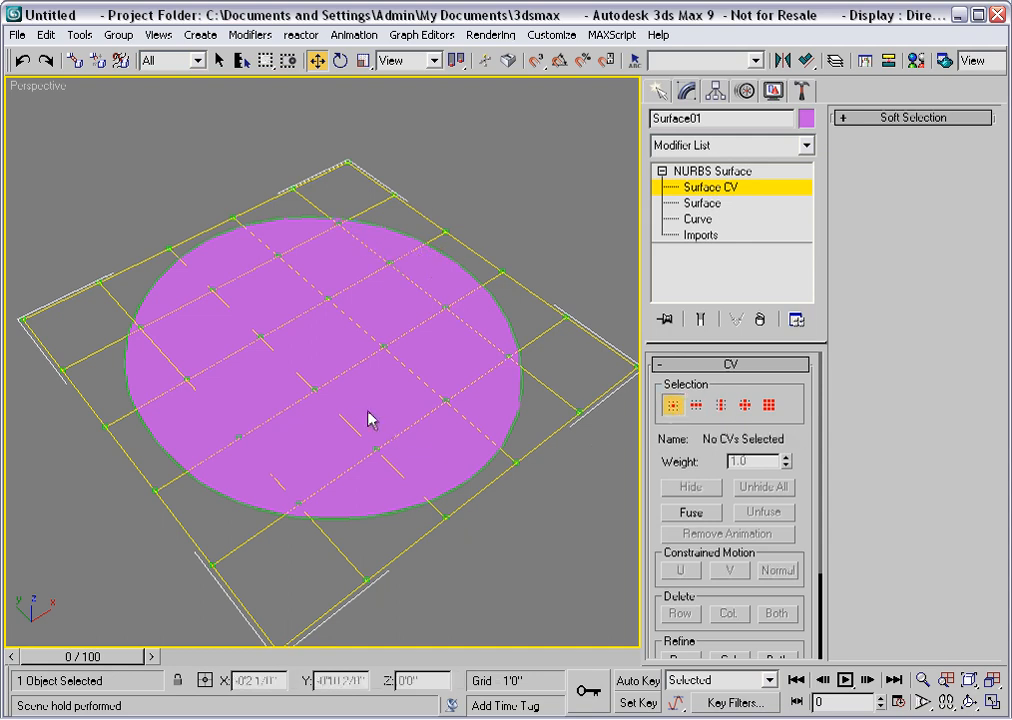
left_click(260, 335)
left_click(325, 298, "ctrl")
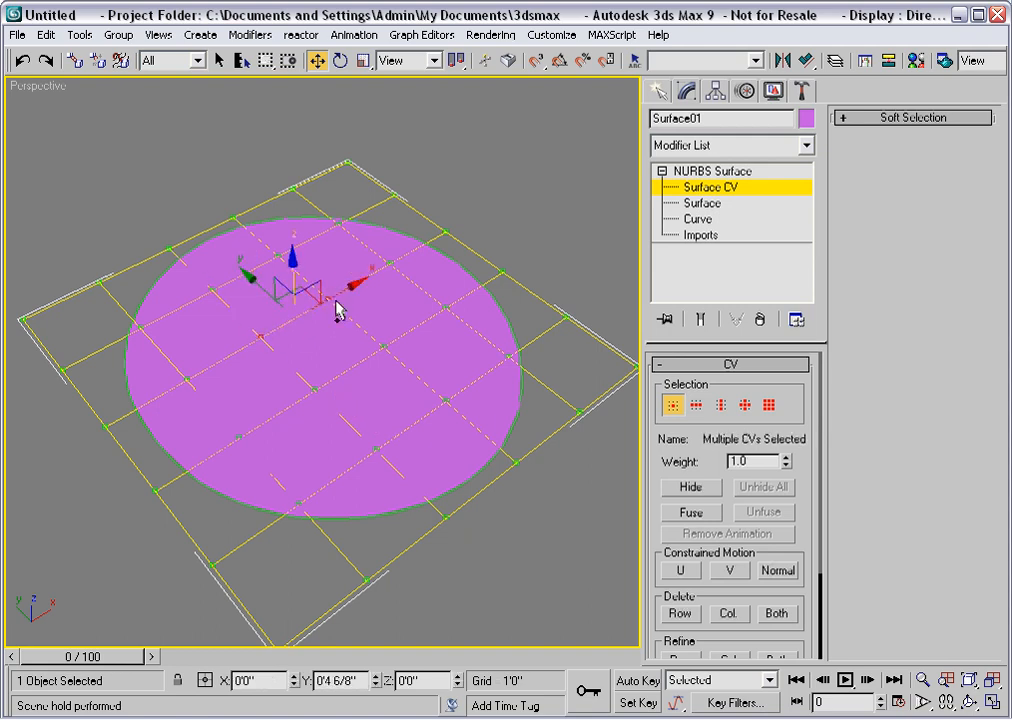
left_click(383, 345, "ctrl")
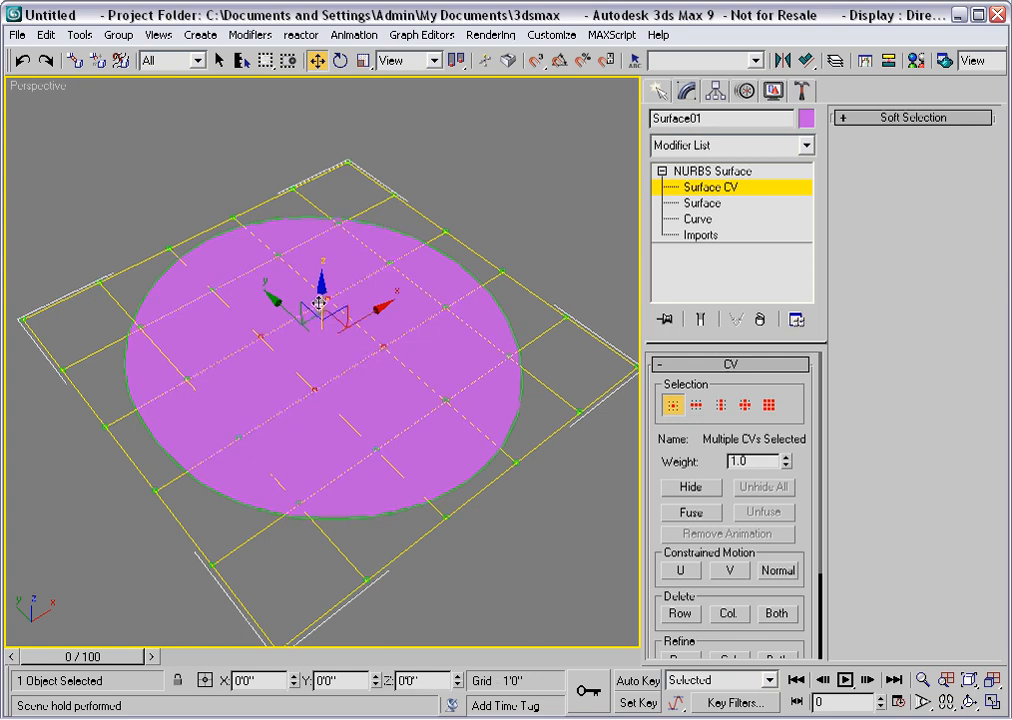
left_click_drag(323, 312, 320, 374)
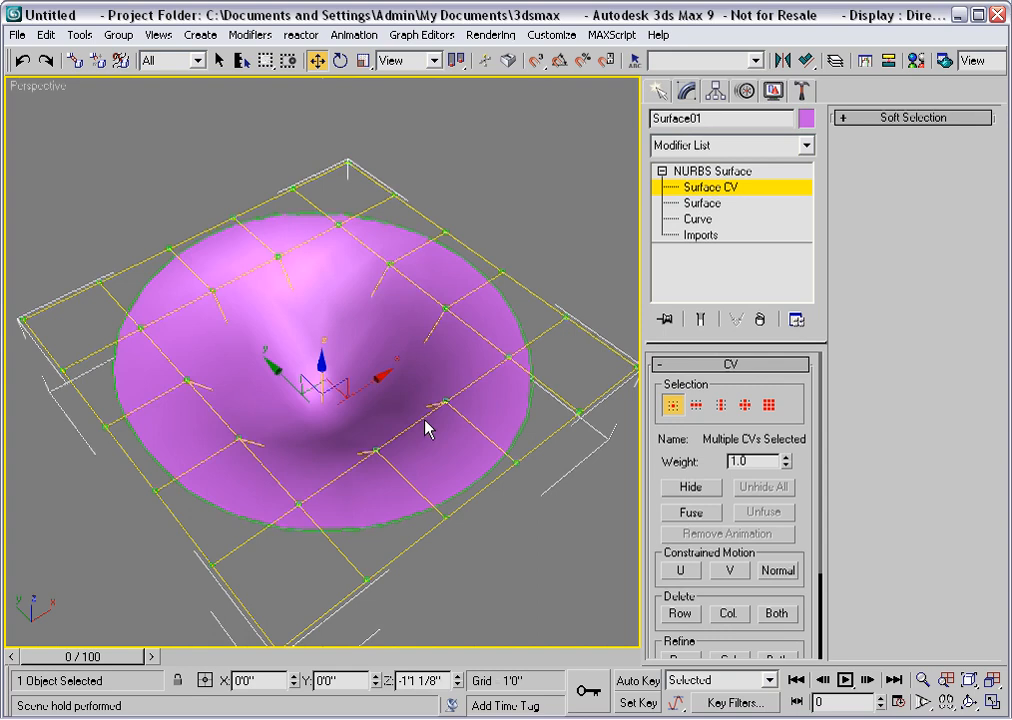
In the Top view, select the twelve CVs forming a cross around the surface's centre, scale them outward uniformly, and return to Perspective.
key("t")
left_click(425, 428)
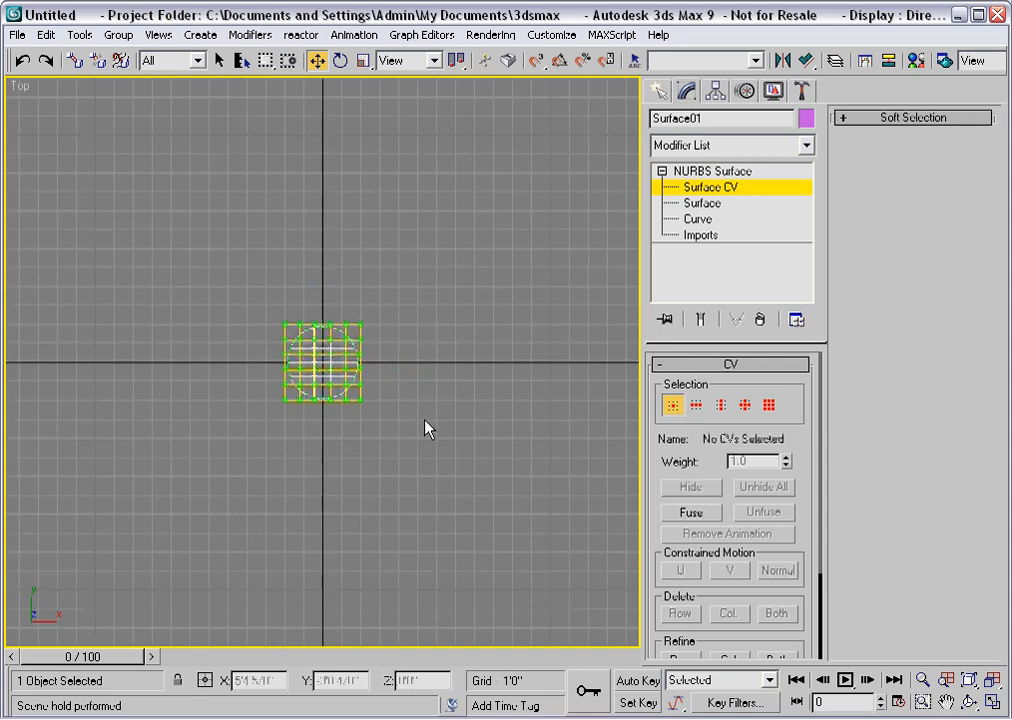
key("z")
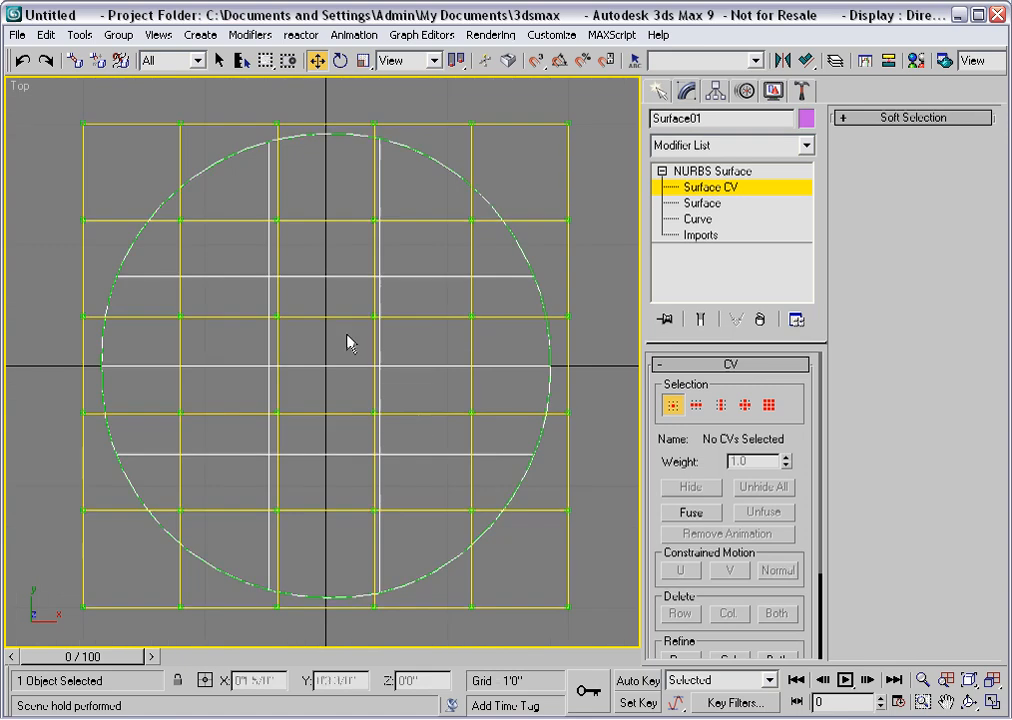
left_click_drag(237, 199, 398, 531)
left_click_drag(170, 294, 497, 452)
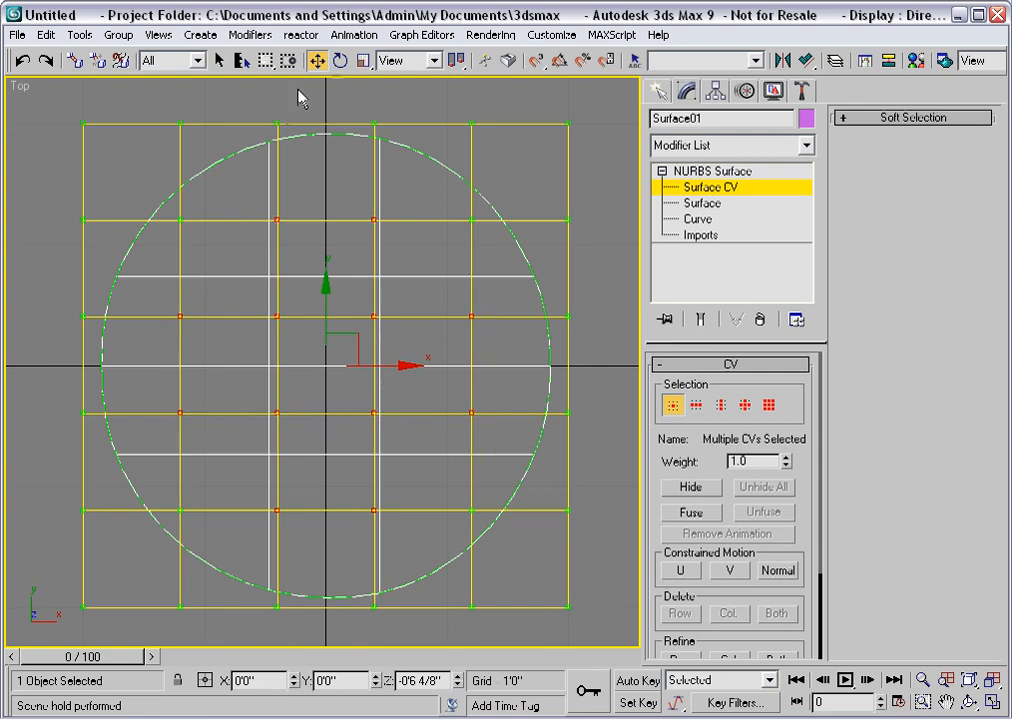
left_click(363, 60)
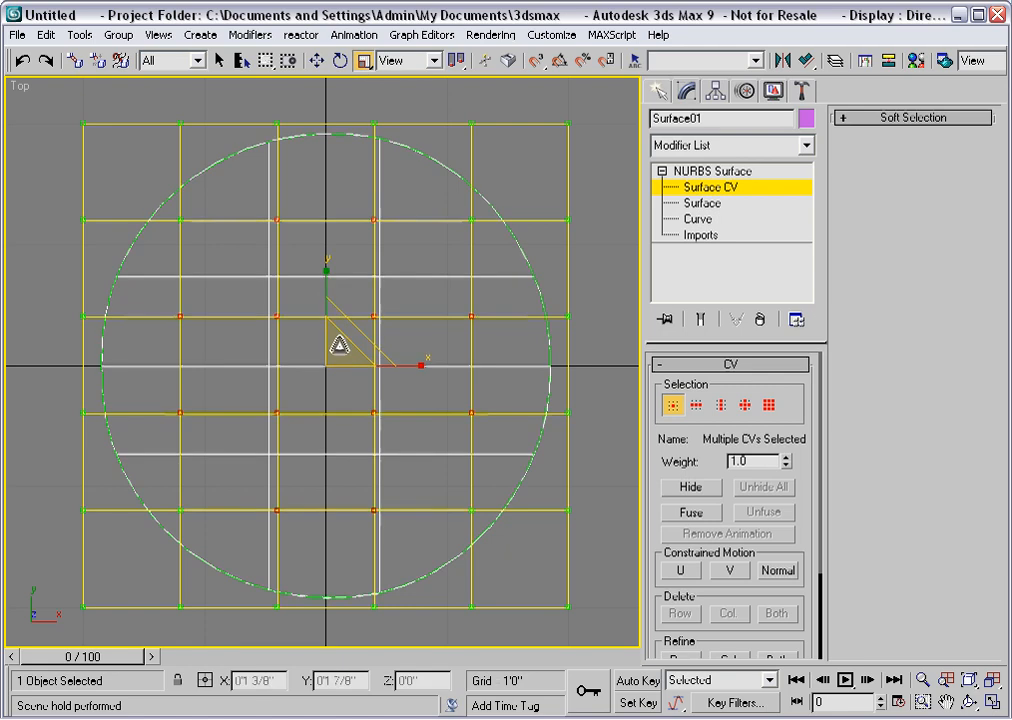
left_click_drag(340, 345, 340, 312)
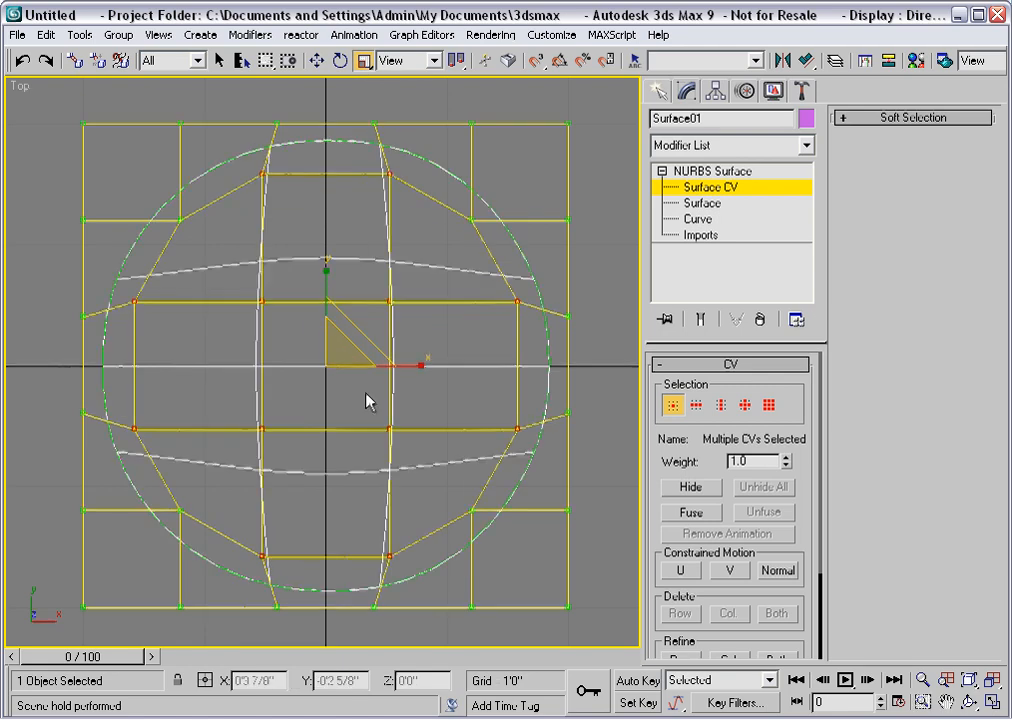
key("p")
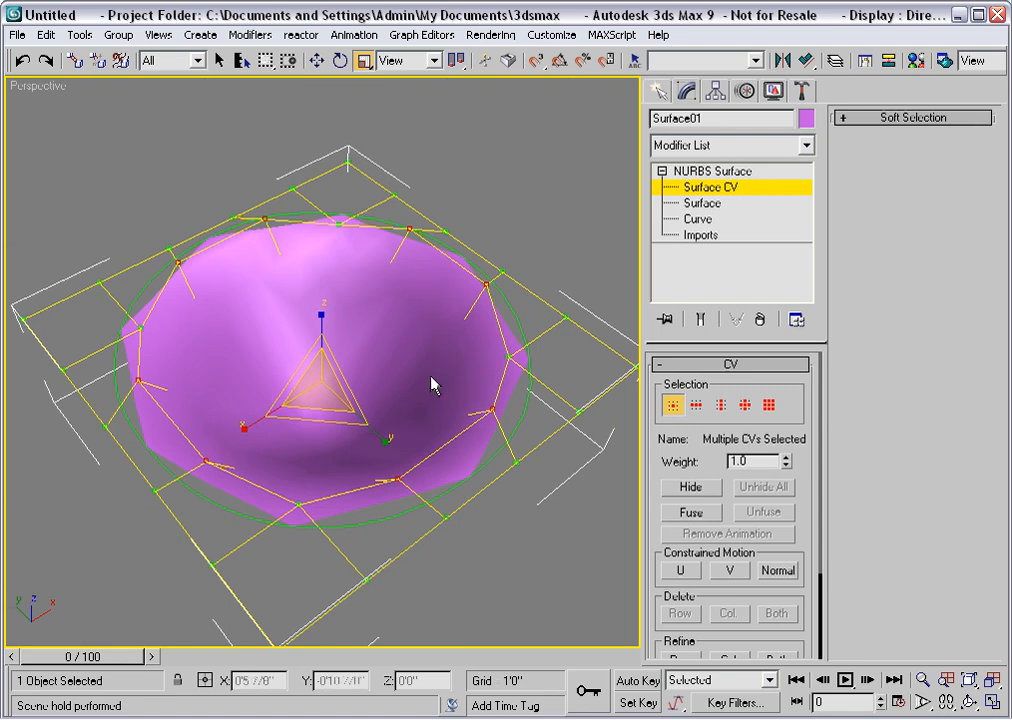
Compare the High and Low tessellation presets for the surface's viewport display, and restore the Medium preset.
left_click(711, 190)
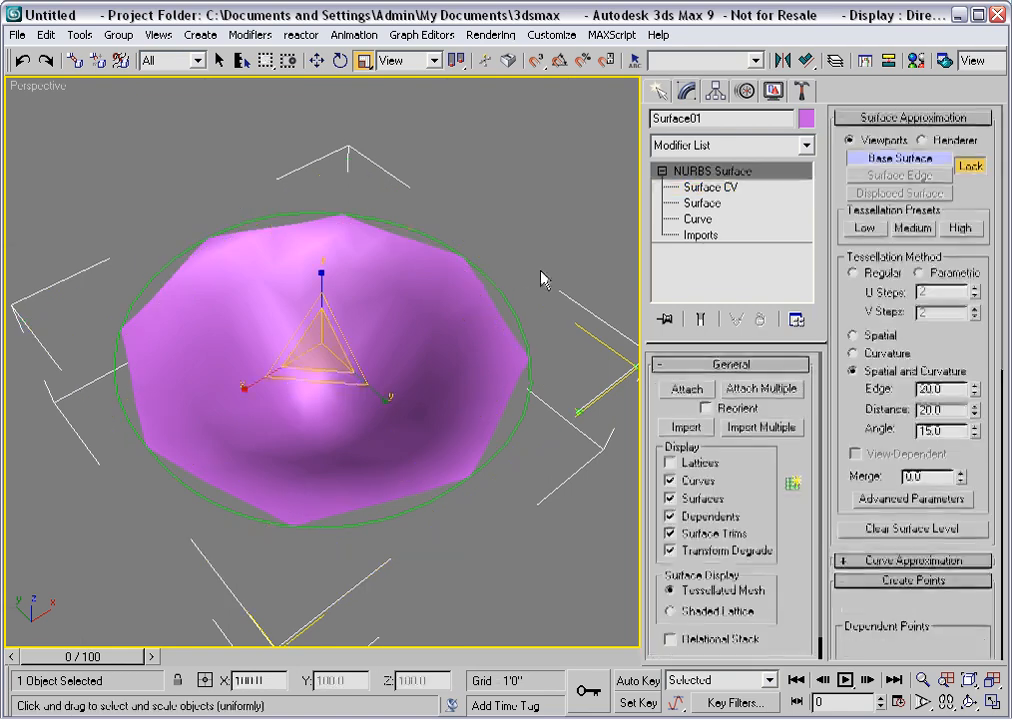
left_click(960, 228)
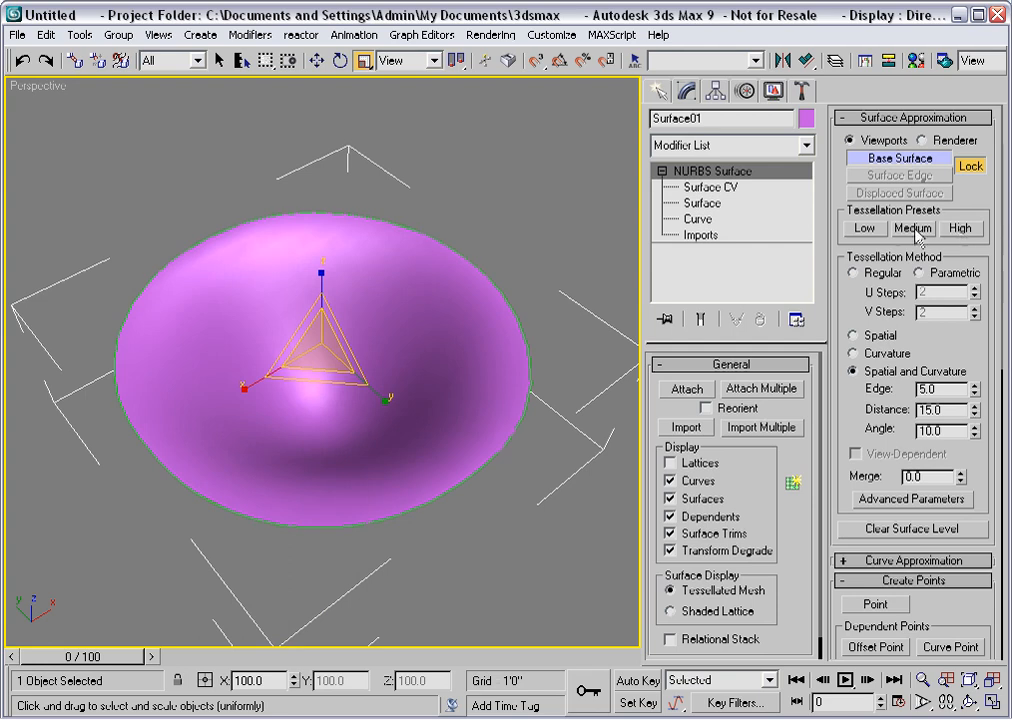
left_click(865, 228)
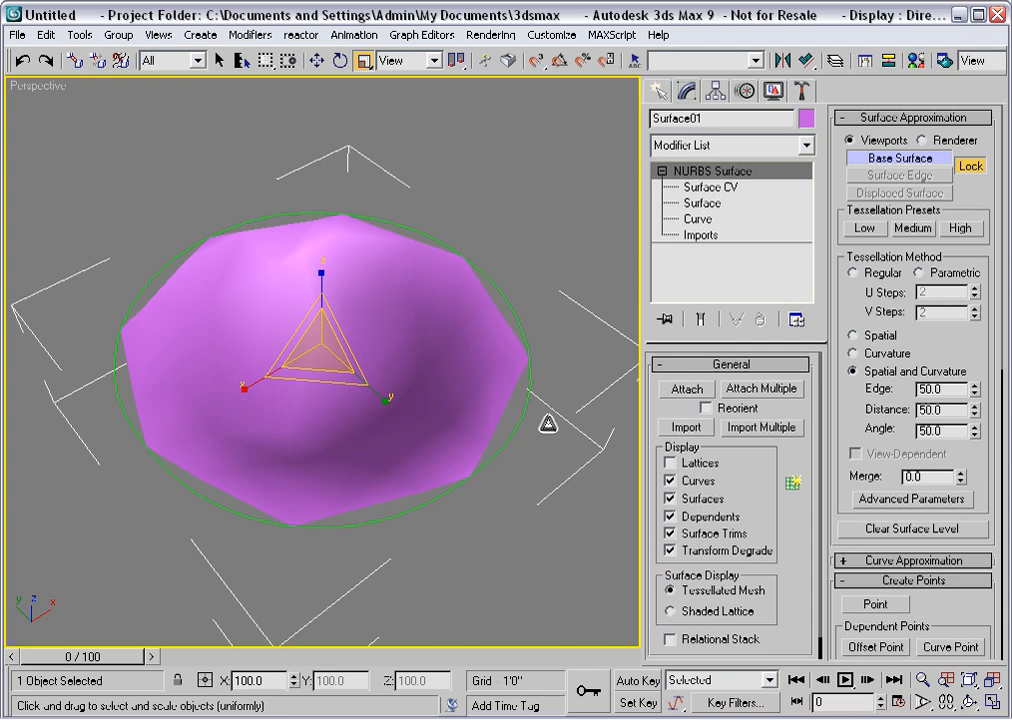
left_click(913, 228)
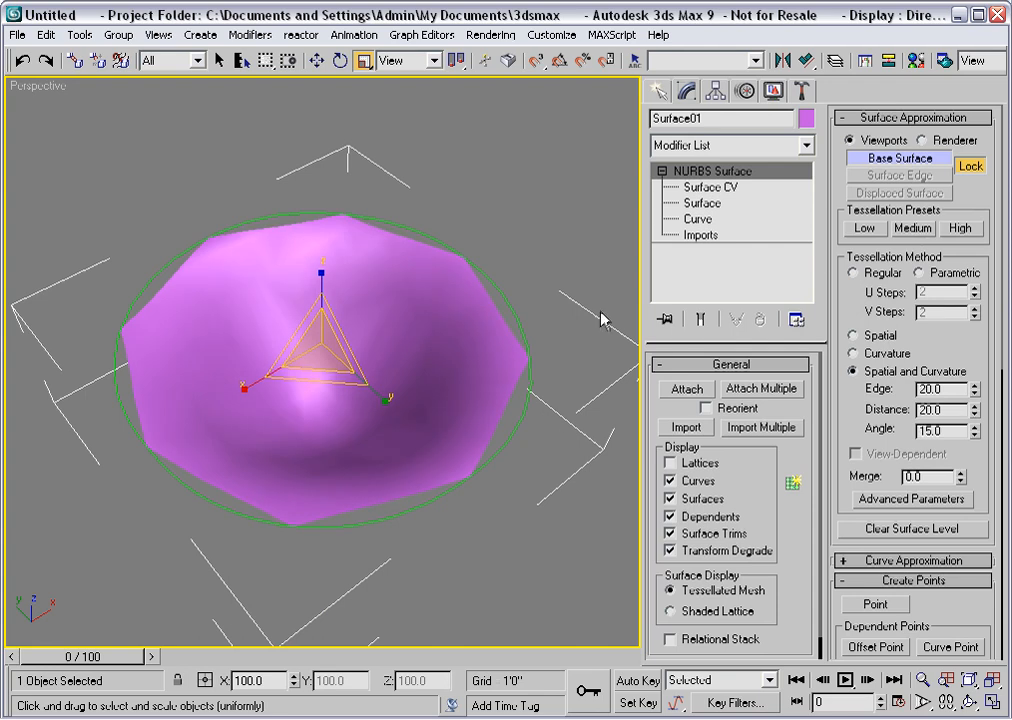
Show the surface in wireframe and set its display lines to 24 U lines and 26 V lines.
left_click_drag(803, 540, 787, 405)
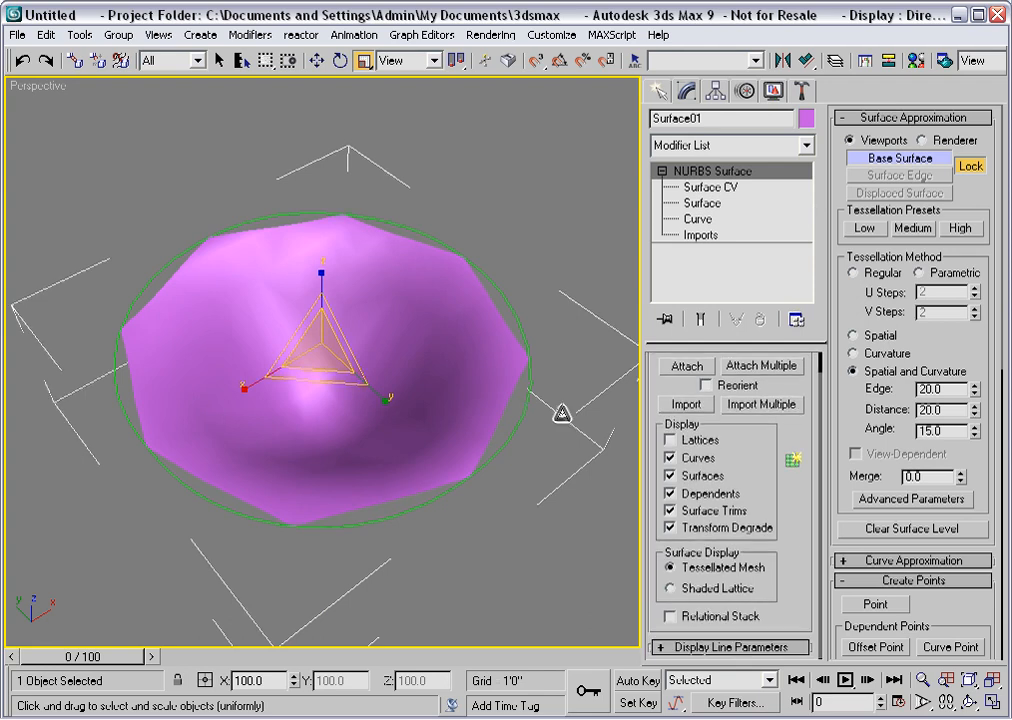
key("F3")
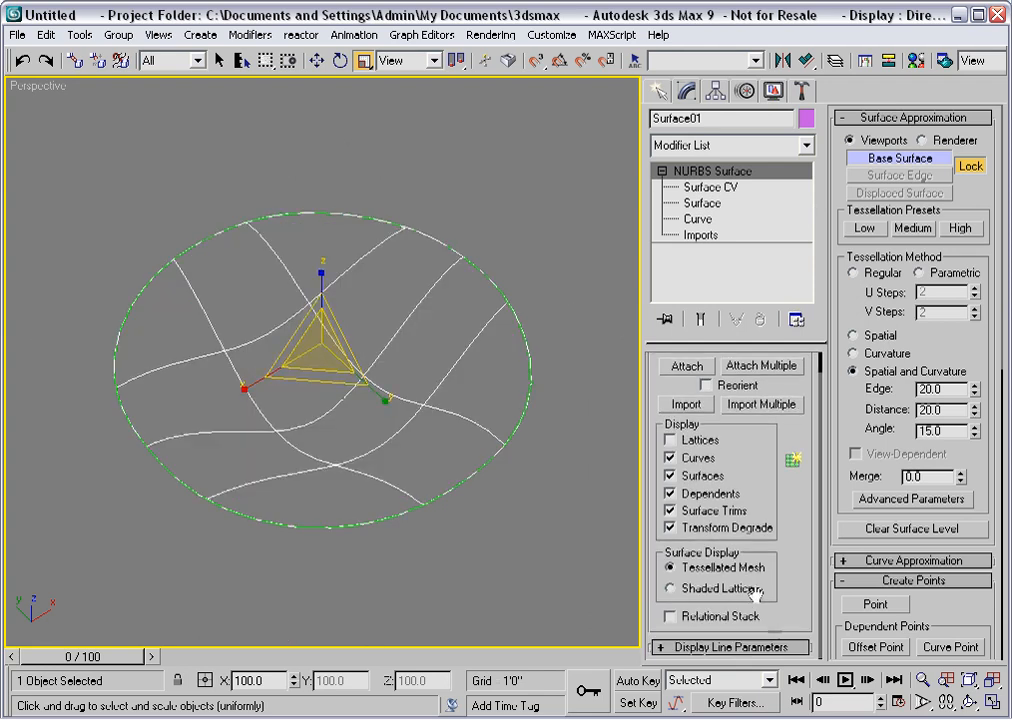
left_click(782, 649)
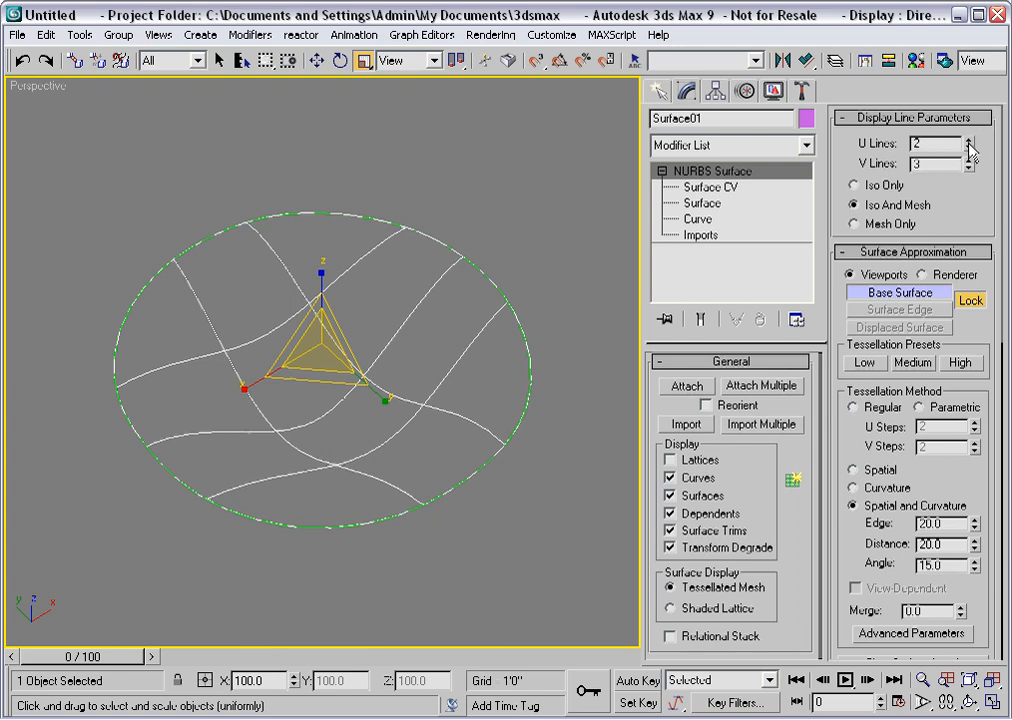
mouse_move(970, 147)
left_mouse_down()
mouse_move(969, 122)
mouse_move(968, 140)
left_mouse_up()
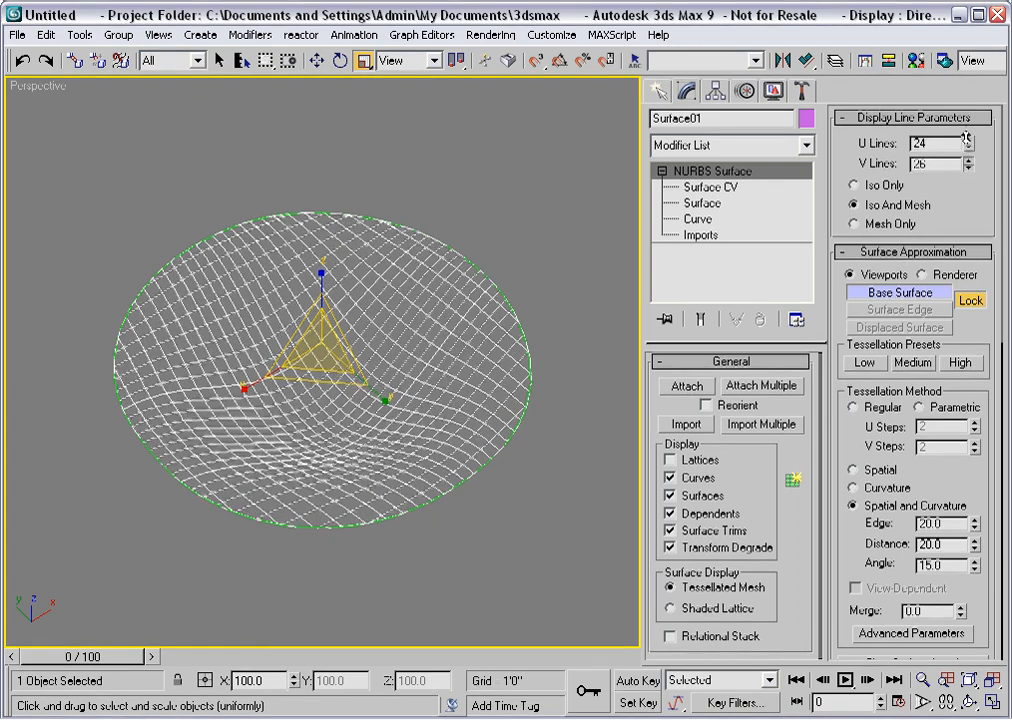
Select the four lowest central CVs of the bowl and scale them closer together along X and Y.
left_click_drag(563, 404, 583, 327)
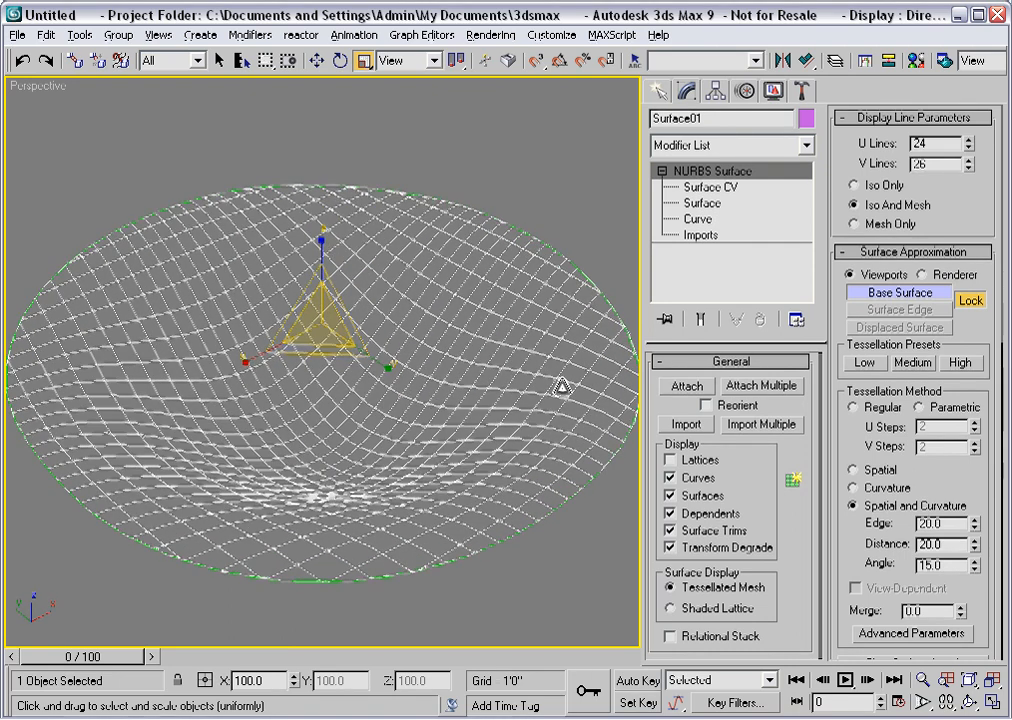
left_click(705, 188)
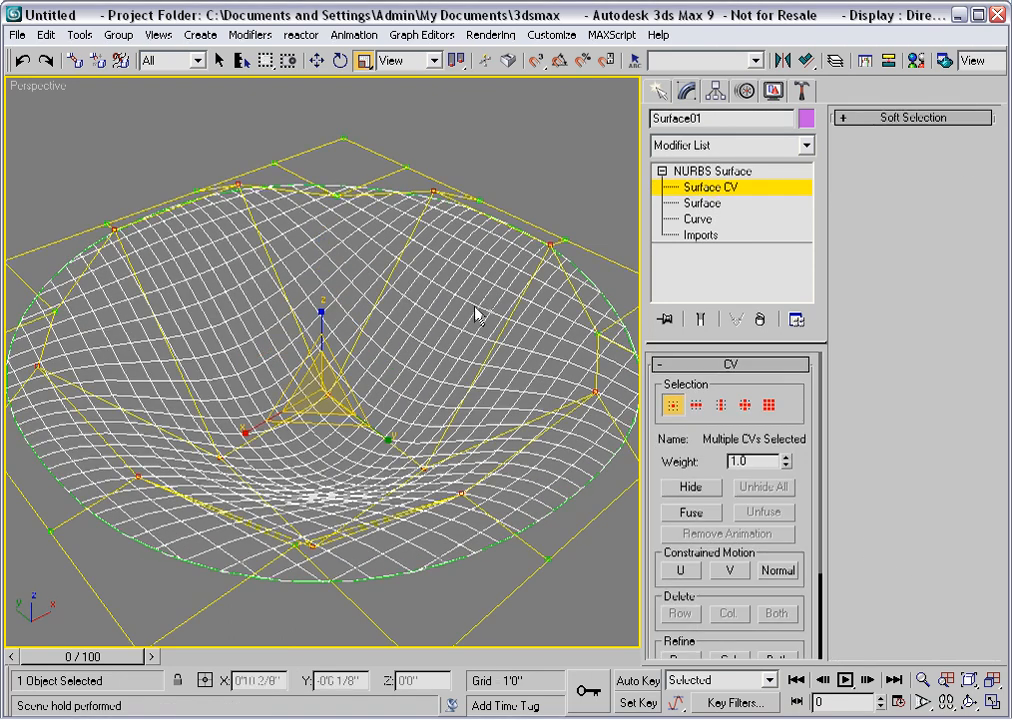
left_click(282, 468)
left_click(220, 452)
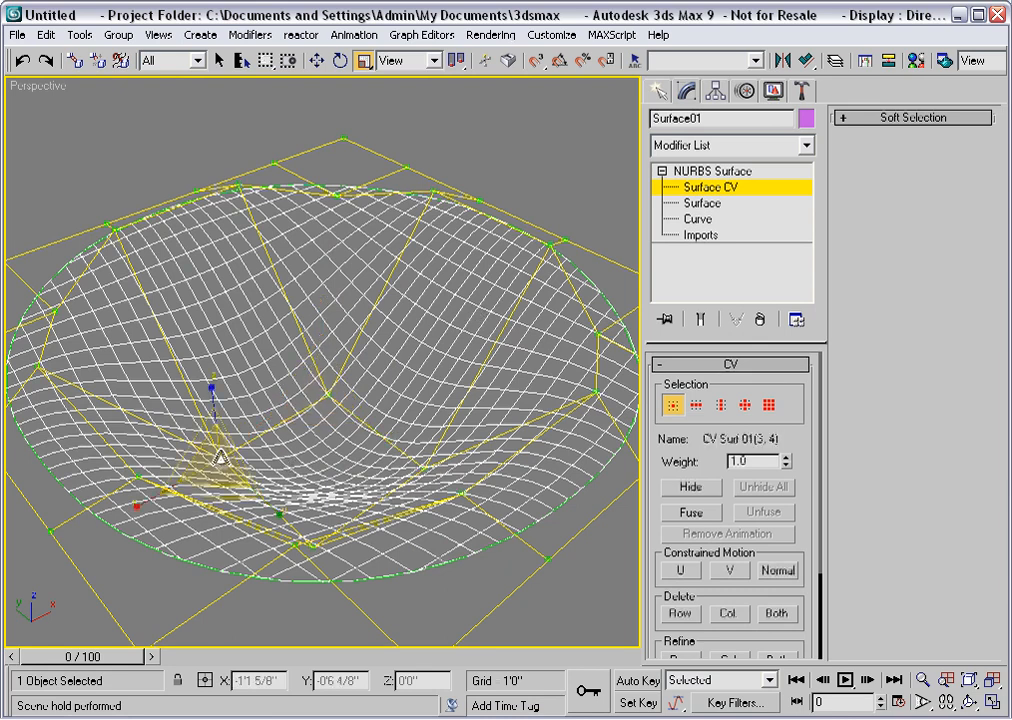
left_click(325, 396, "ctrl")
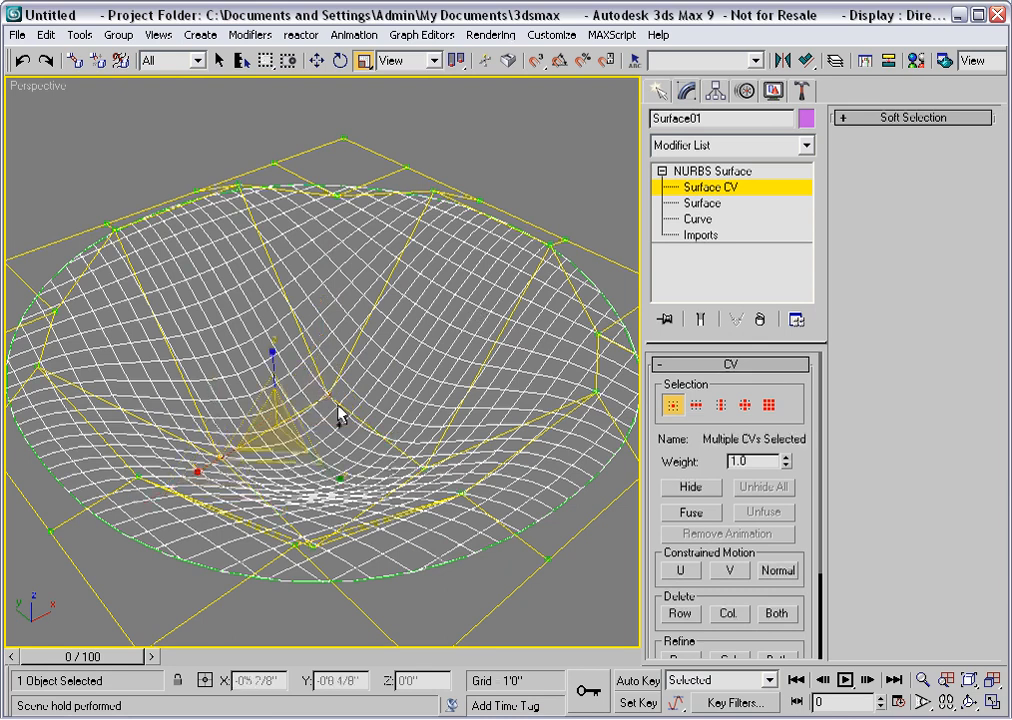
left_click(423, 467, "ctrl")
middle_click_drag(350, 528, 340, 460, "alt")
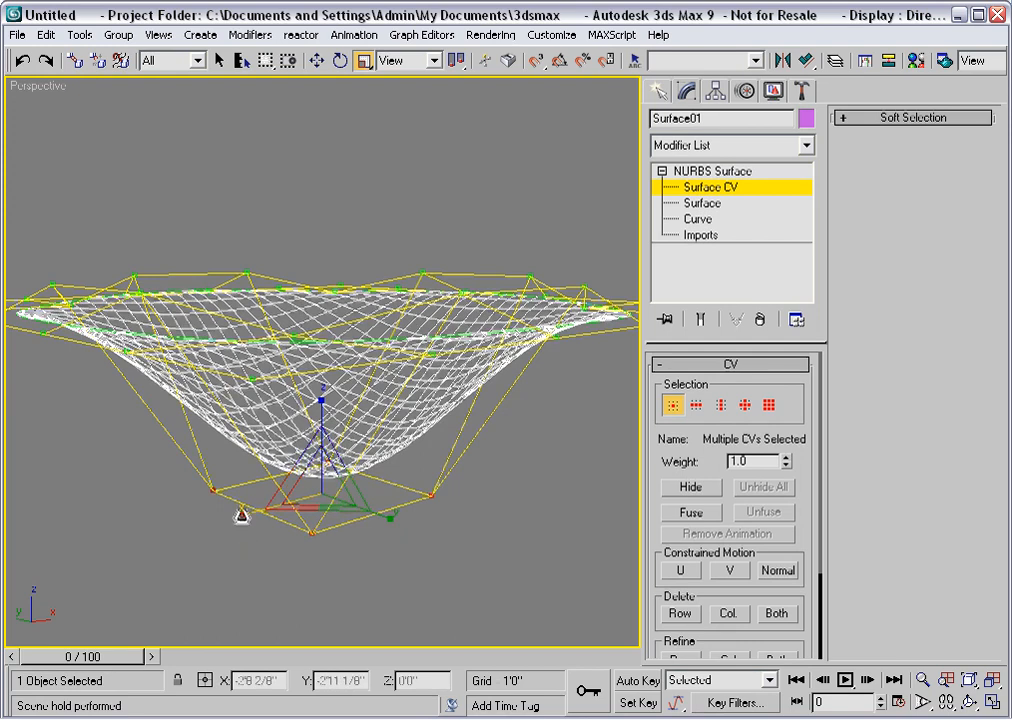
left_click_drag(242, 515, 283, 505)
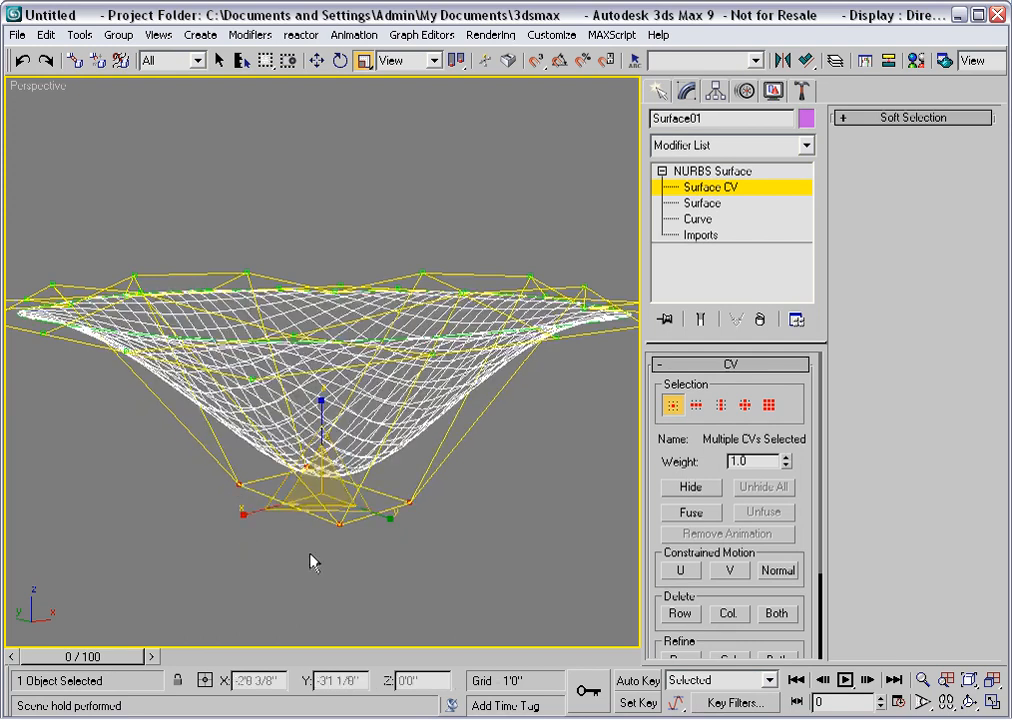
middle_click_drag(300, 510, 318, 495, "alt")
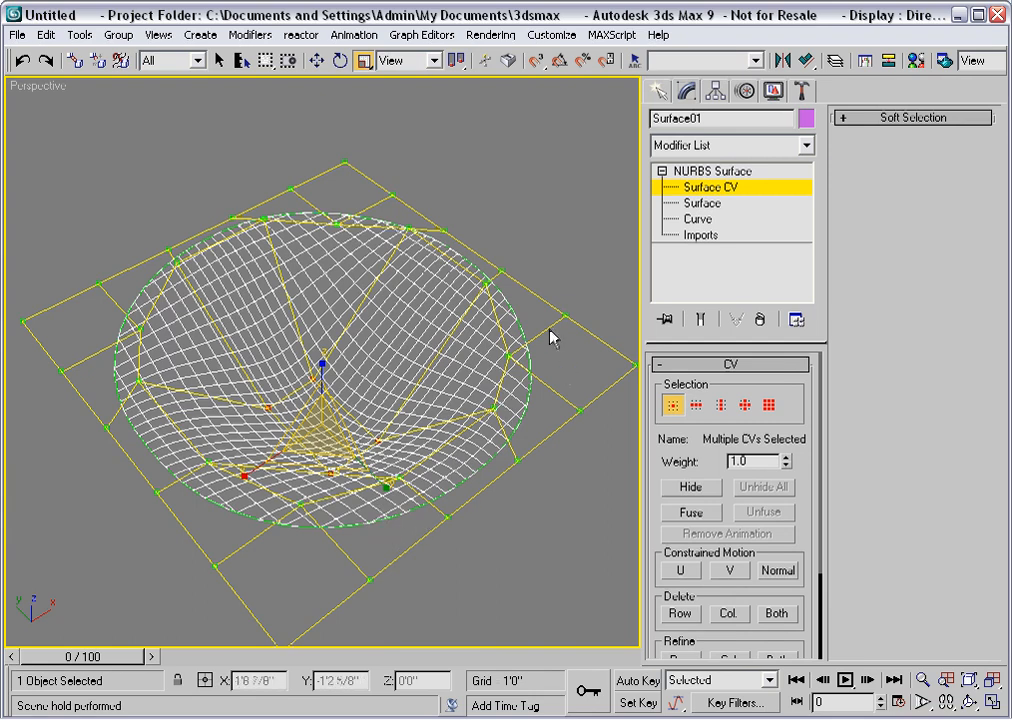
Open the imported ellipse's parameters from the NURBS surface and reduce the ellipse's width to about 2'8 5/8".
left_click(700, 235)
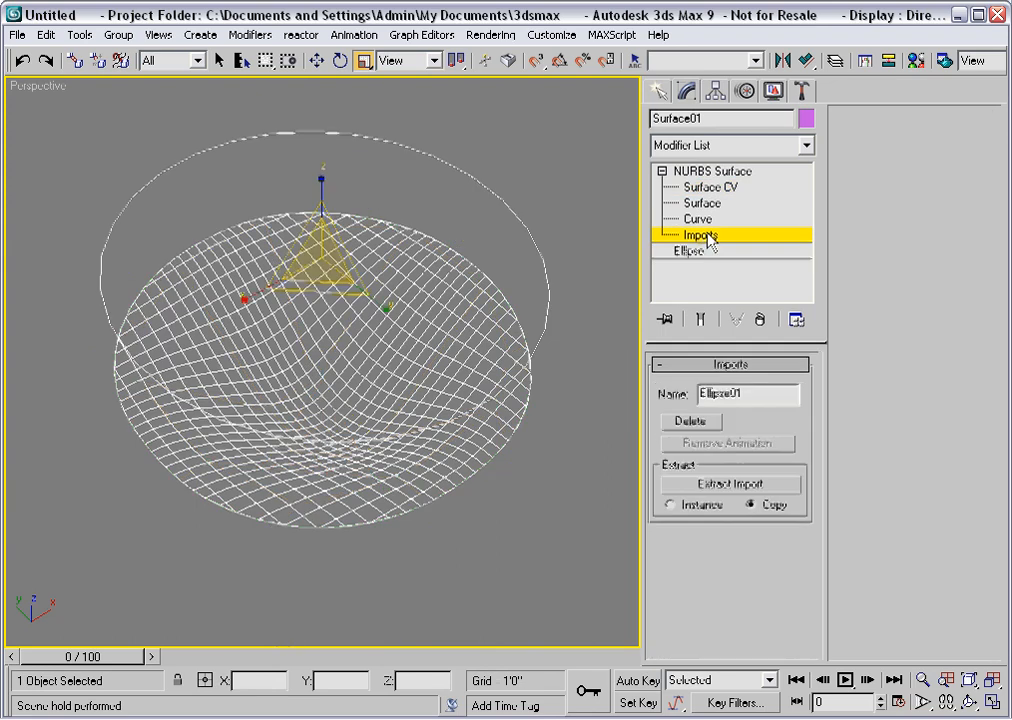
left_click(698, 253)
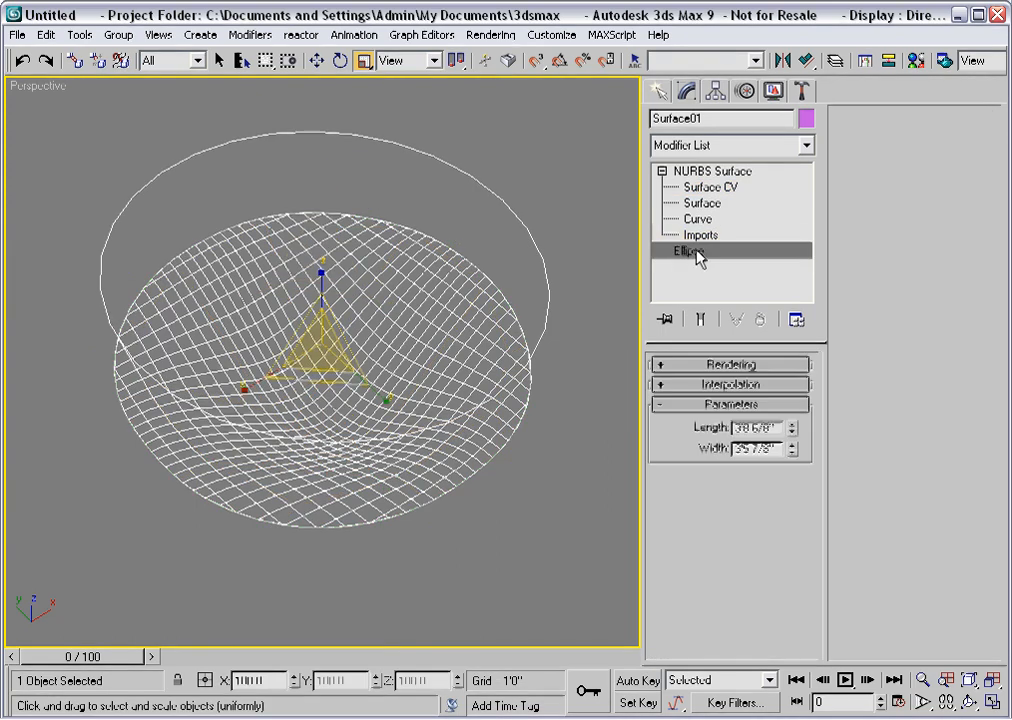
left_click(791, 446)
left_click_drag(791, 452, 791, 466)
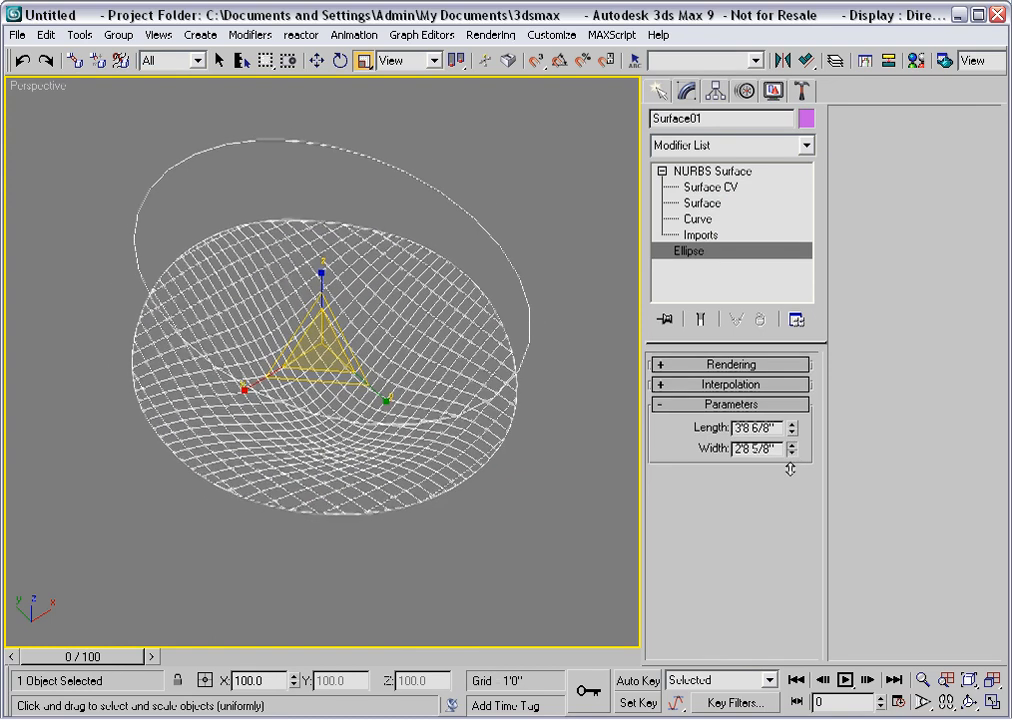
middle_click_drag(518, 344, 556, 318, "alt")
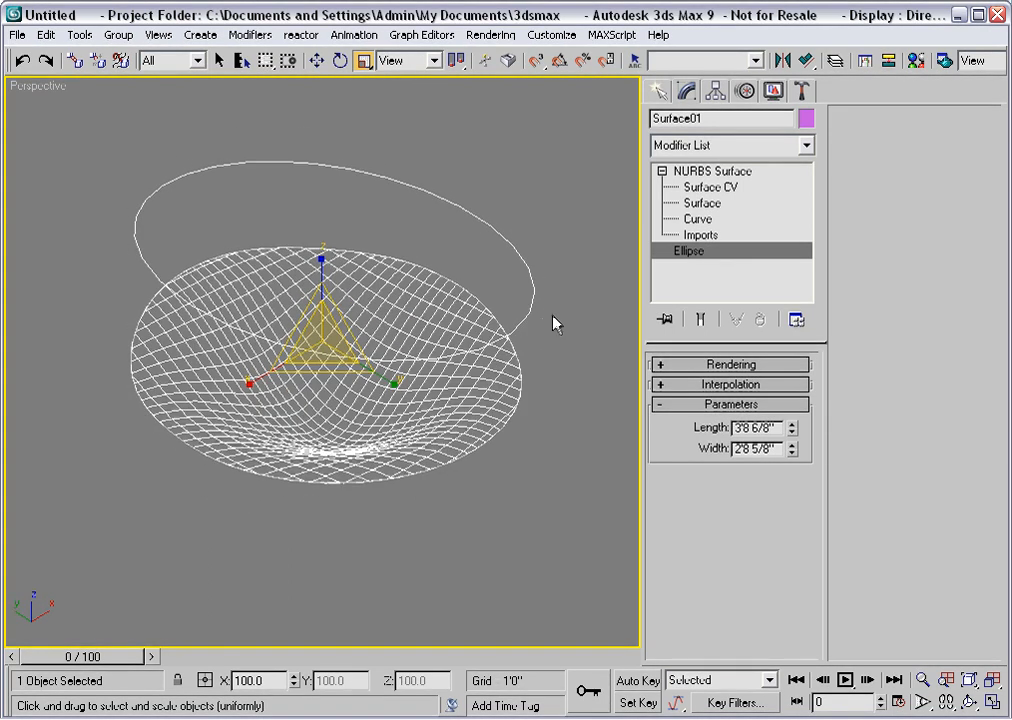
Raise the weight of the four lowest central surface CVs to 2.8, then deselect them.
left_click(703, 188)
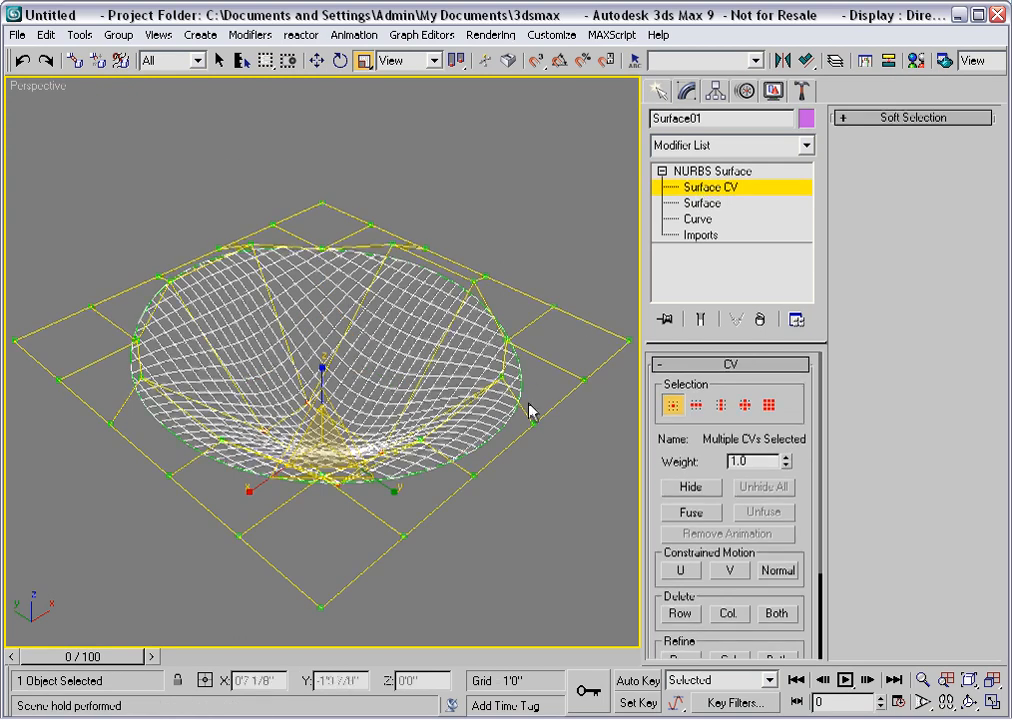
middle_click_drag(529, 410, 517, 422, "alt")
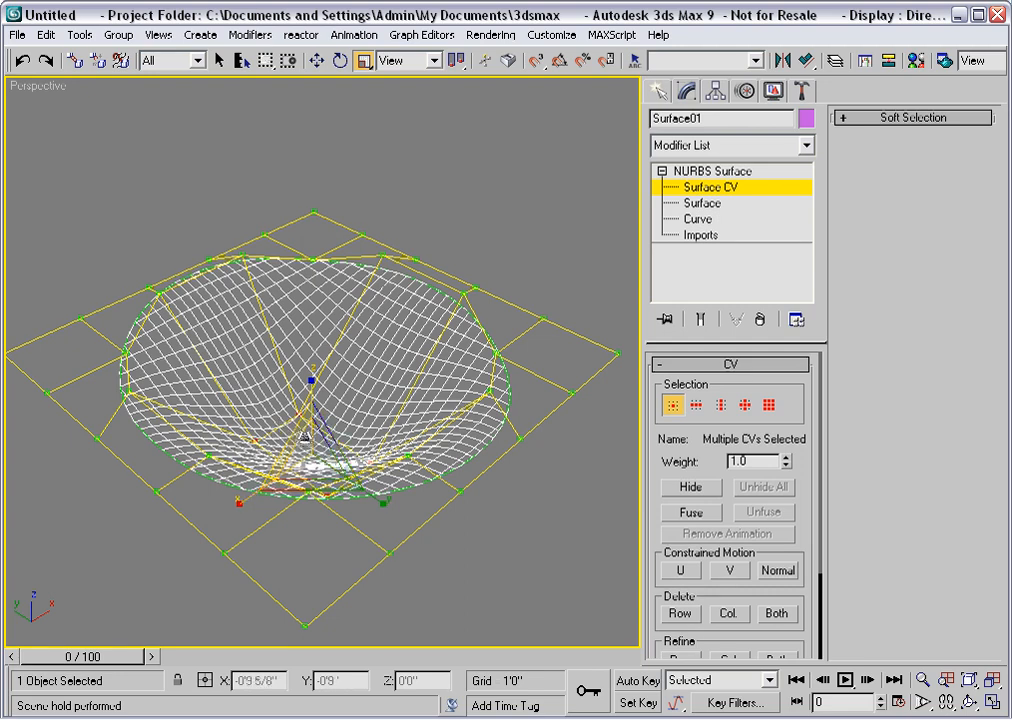
middle_click_drag(305, 437, 325, 375, "alt")
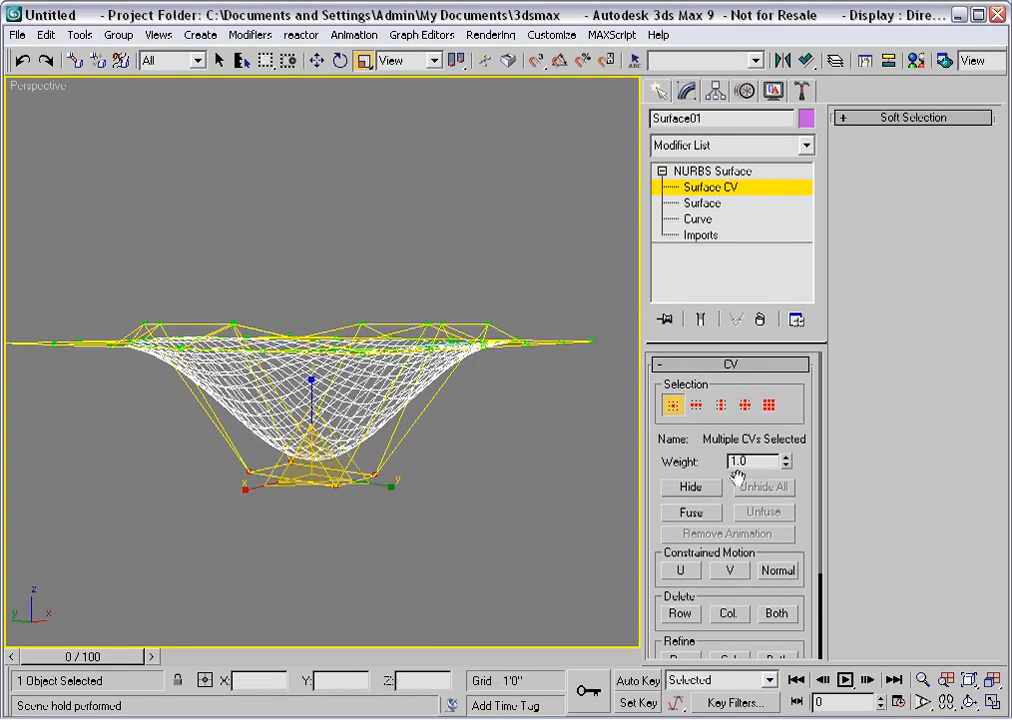
left_click(786, 458)
left_click_drag(786, 461, 786, 443)
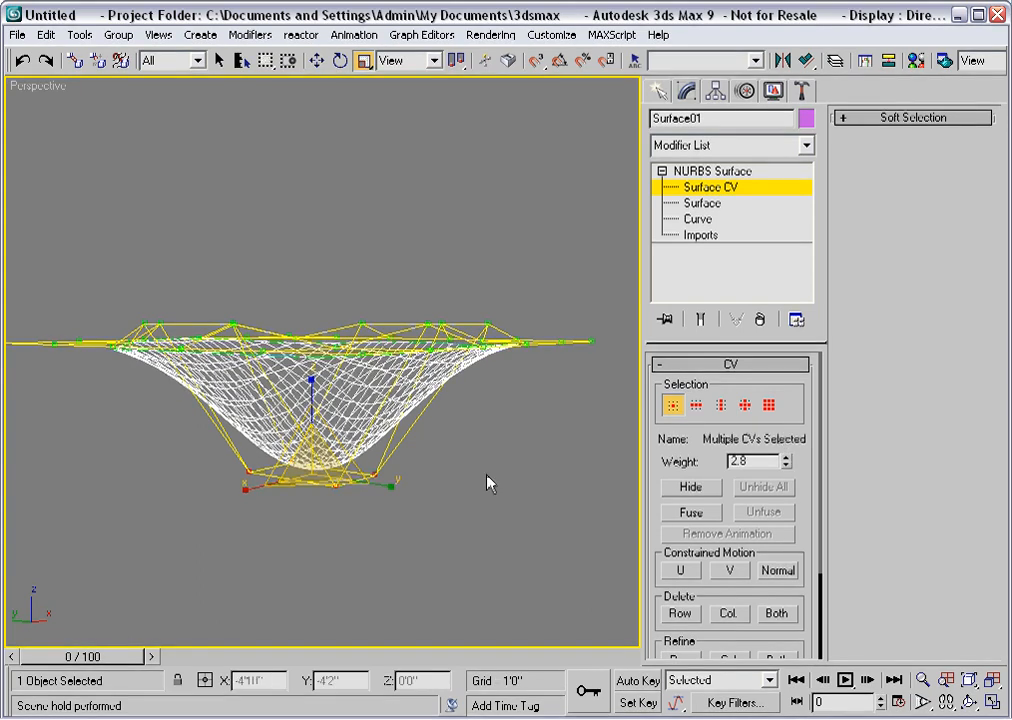
left_click(488, 483)
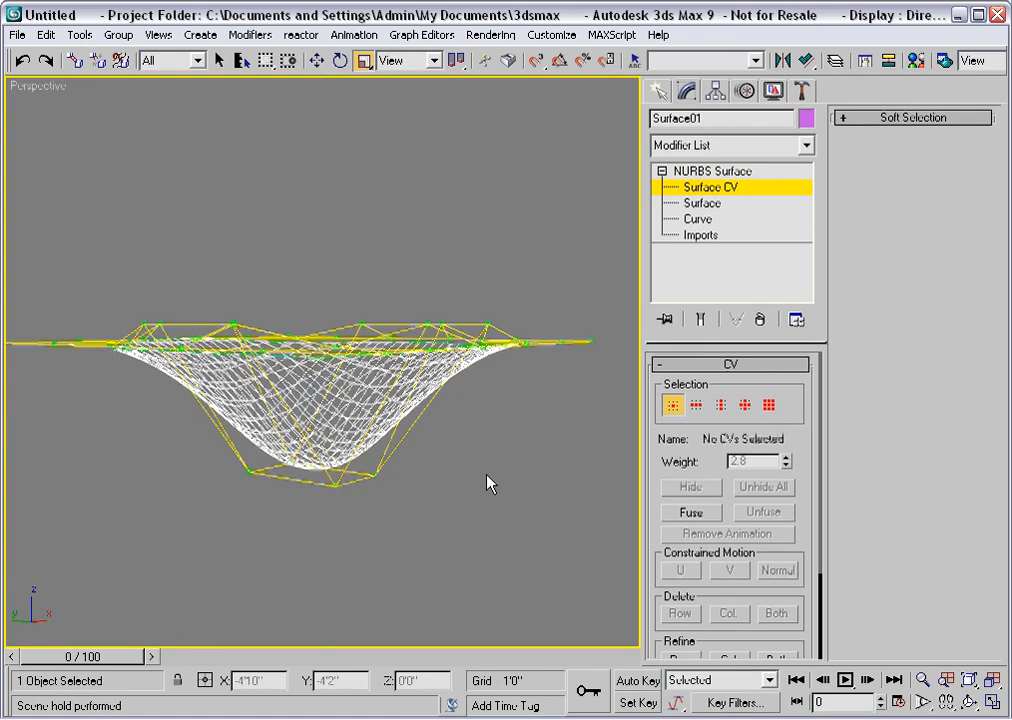
In the Left view, select the bowl's lowest CVs and move them up and toward negative Y, to about Y -0'11 5/8", Z -0'10 3/8".
key("l")
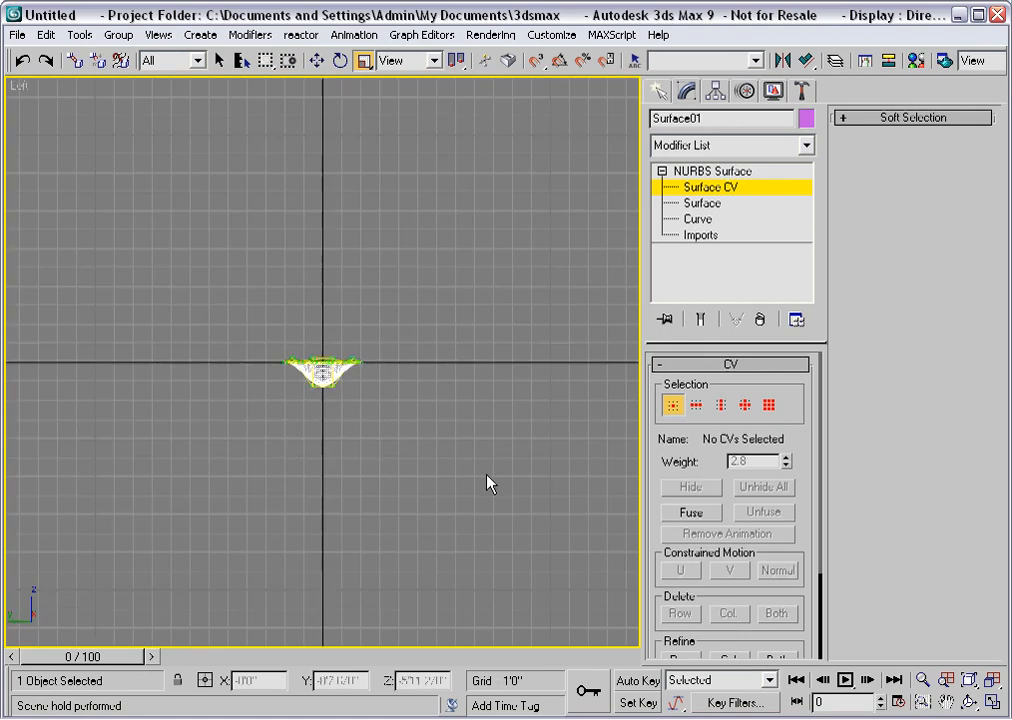
key("z")
left_click_drag(472, 513, 116, 440)
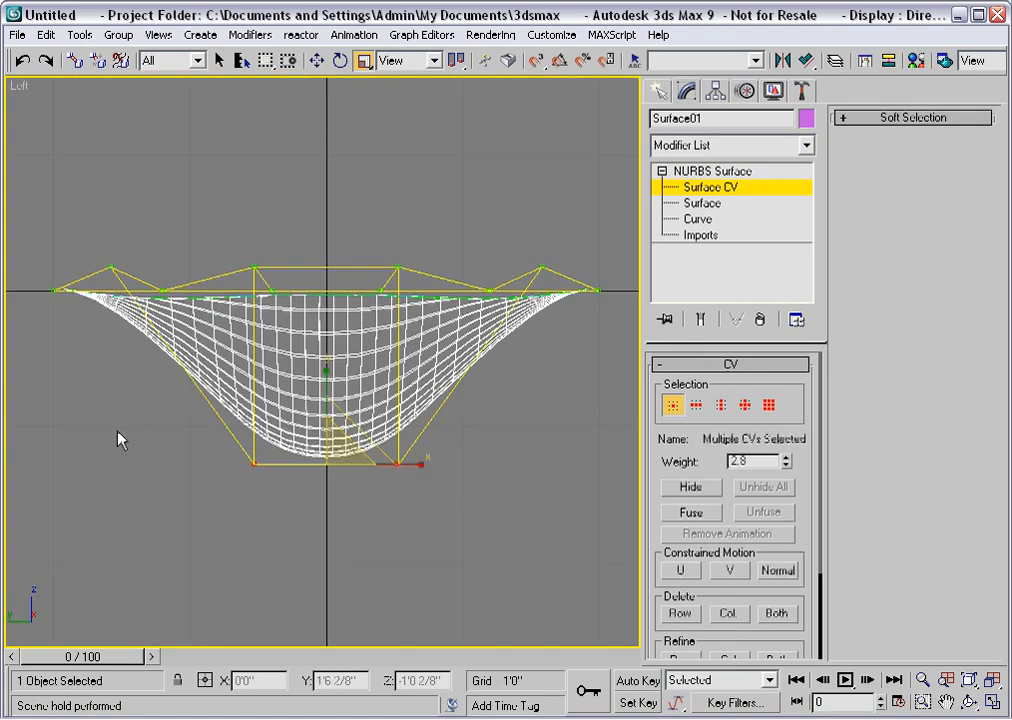
left_click(317, 60)
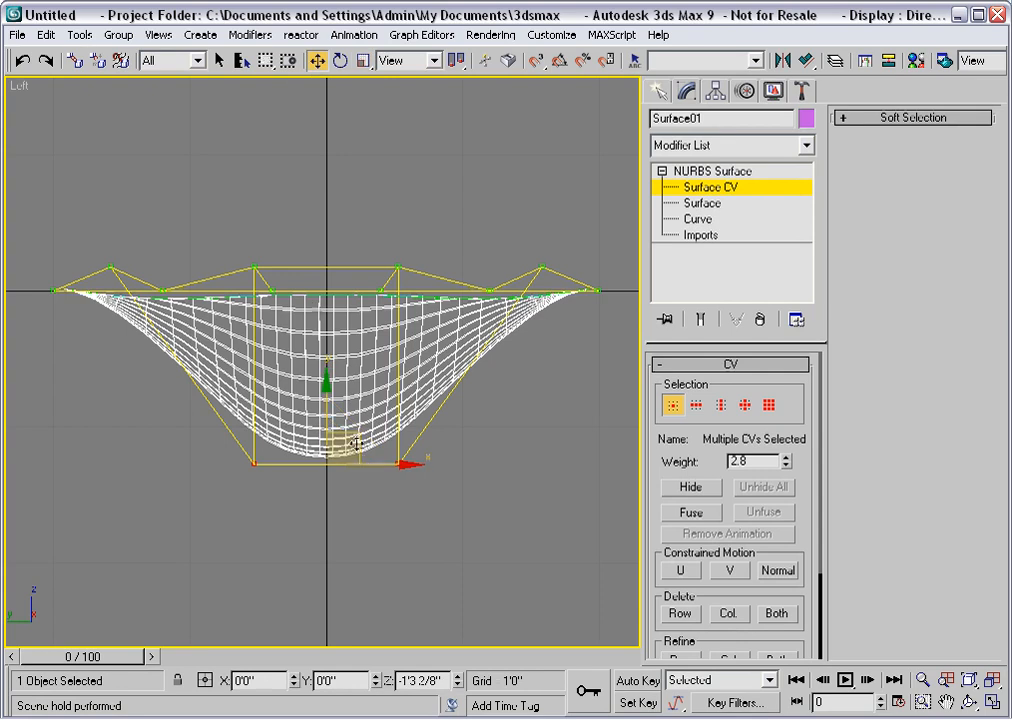
left_click_drag(356, 443, 378, 461)
left_click_drag(425, 461, 492, 381)
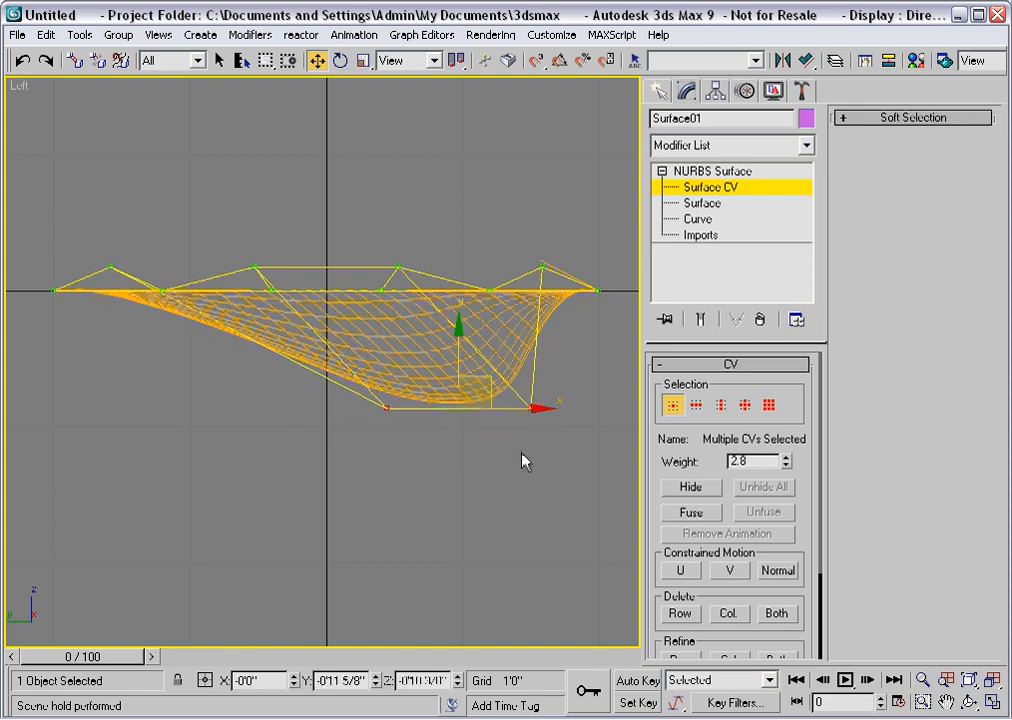
Select the bottom CV pair nearer the bowl's centre and move it down and toward positive Y, to about Y -0'2 4/8", Z -1'0 1/8".
left_click(399, 443)
left_click_drag(399, 435, 350, 385)
left_click_drag(418, 379, 387, 400)
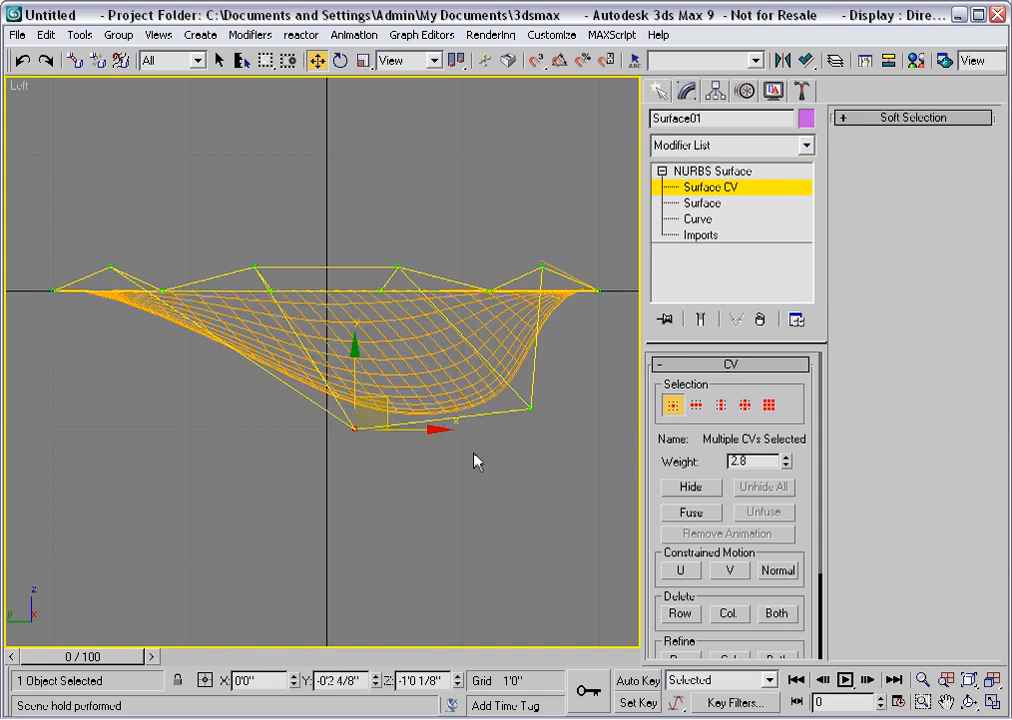
Move the outer pair of bottom CVs up to about Y -1'5 1/8", Z -0'7 5/8".
left_click(527, 408)
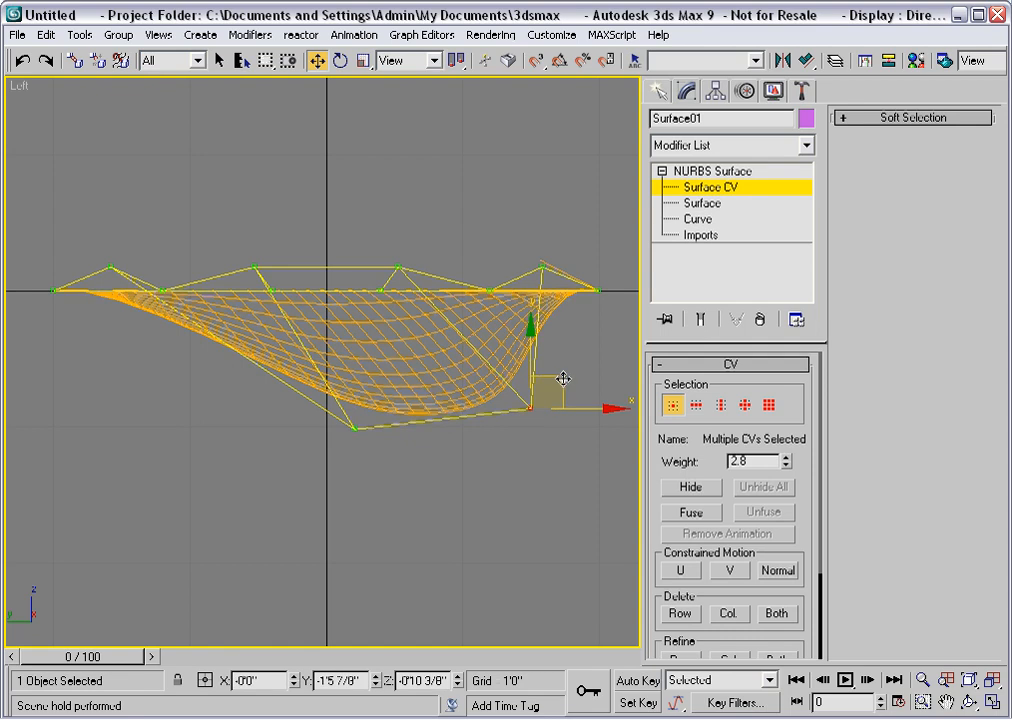
left_click_drag(563, 379, 583, 364)
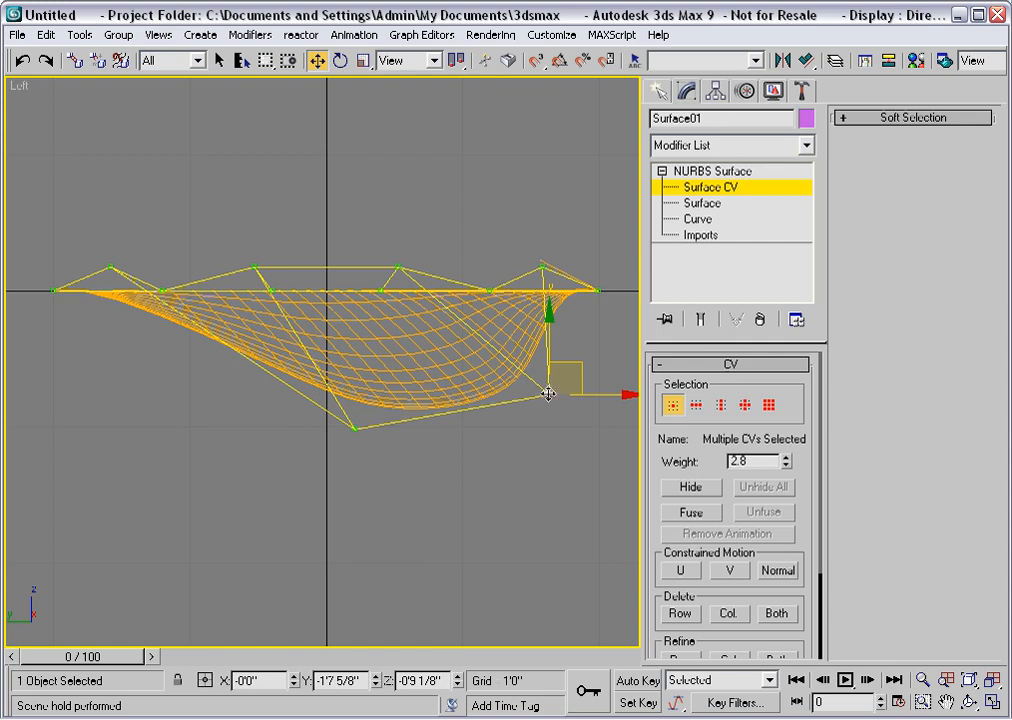
left_click_drag(547, 391, 521, 377)
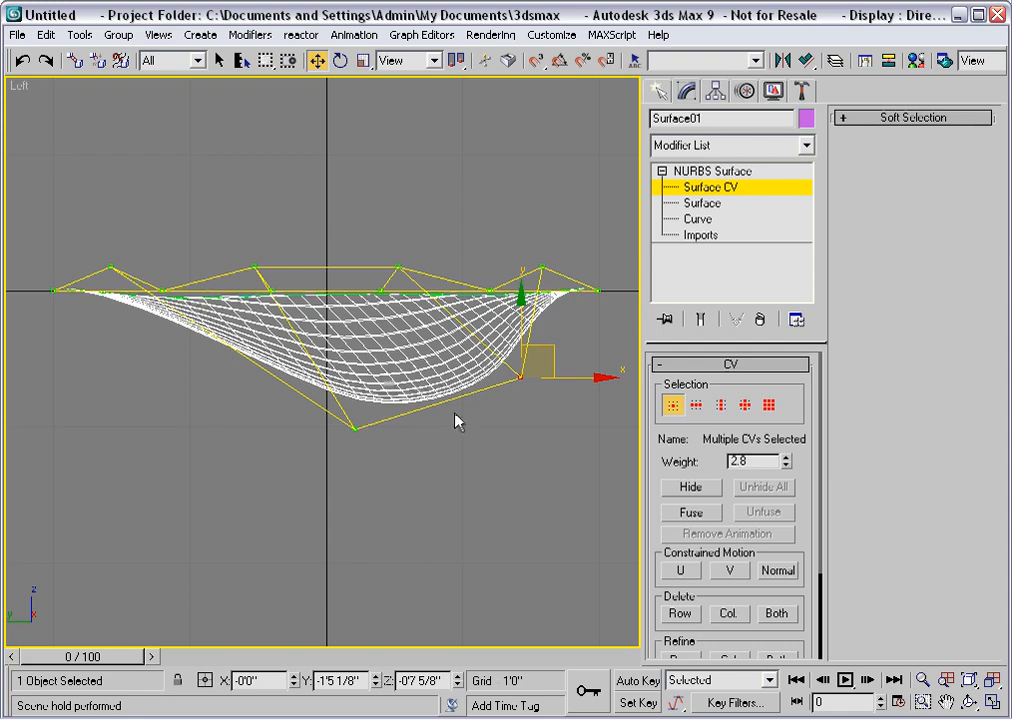
Nudge the inner pair of bottom CVs to about Y -0'1 3/8", Z -0'11 6/8", and clear the CV selection.
left_click(354, 428)
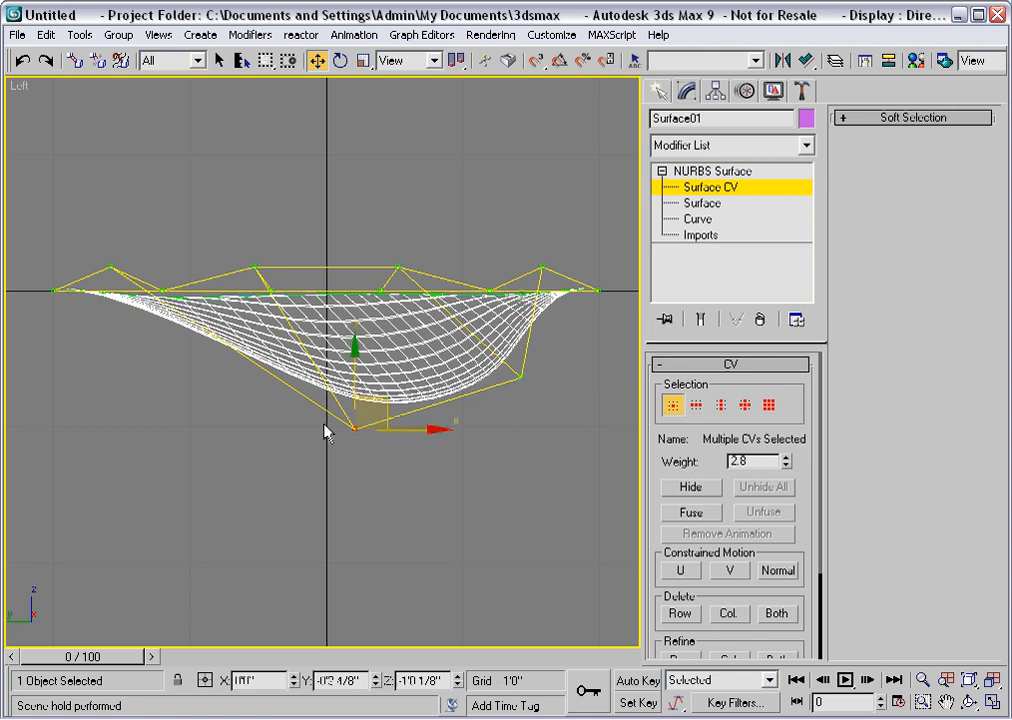
left_click_drag(388, 402, 376, 399)
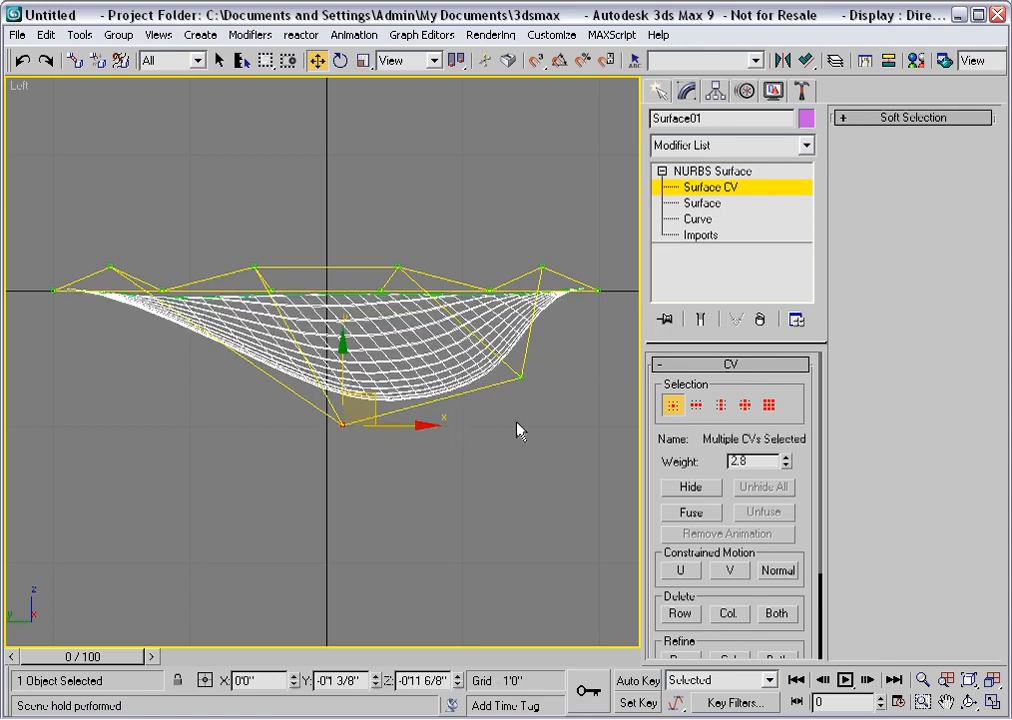
left_click(519, 430)
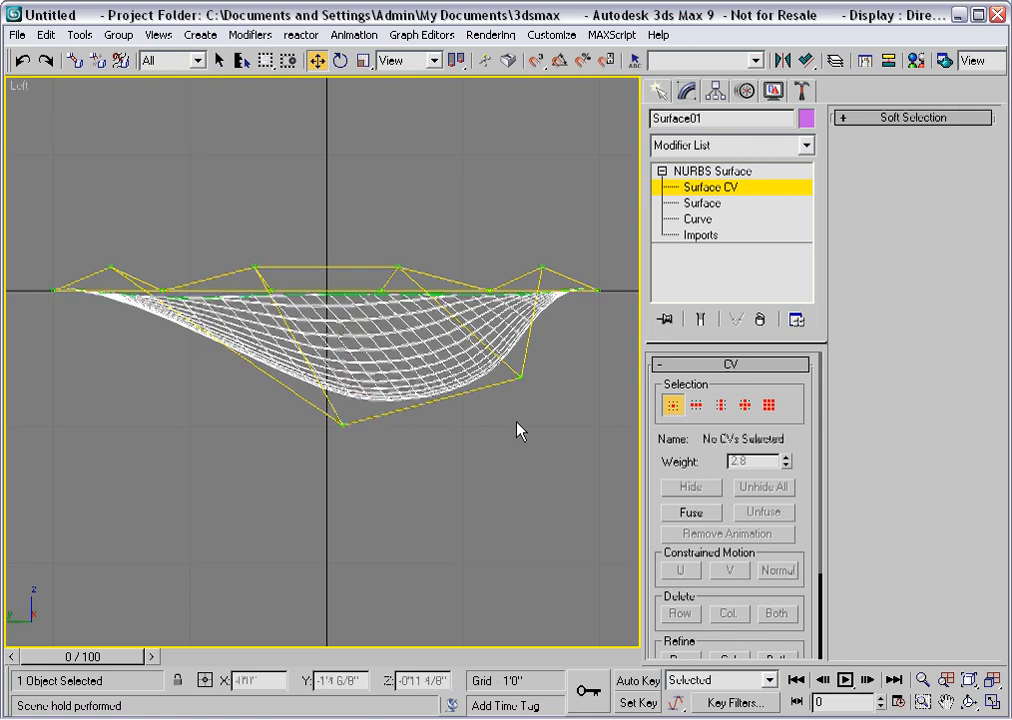
Return to the Perspective view, show the surface shaded, and exit CV editing to the NURBS Surface top level.
key("p")
middle_click_drag(517, 429, 443, 475, "alt")
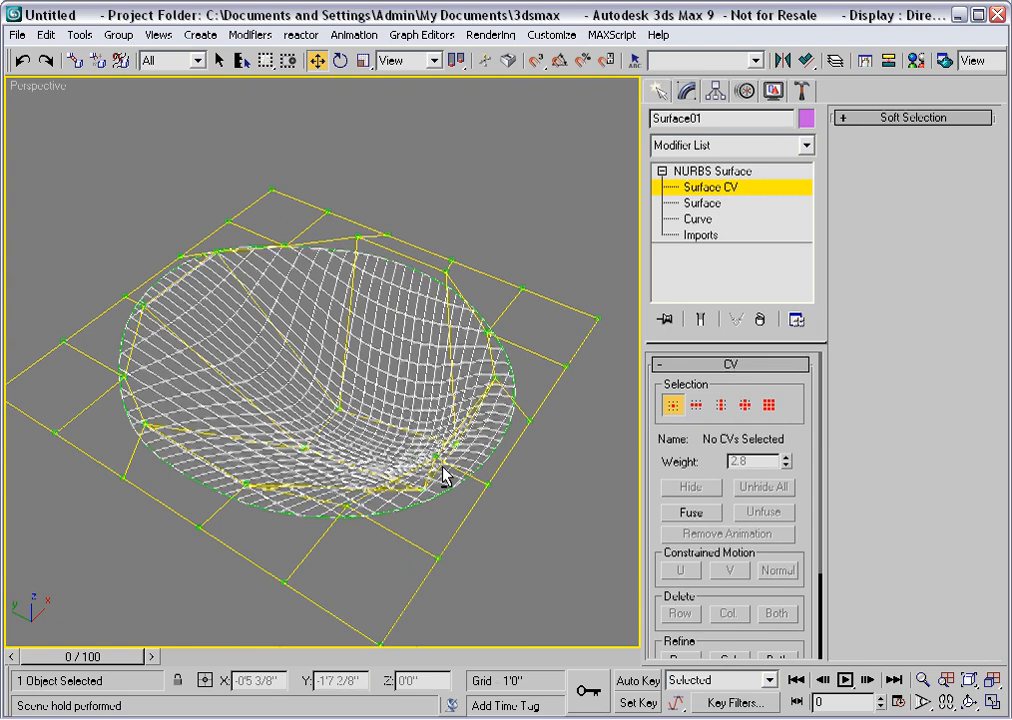
key("F3")
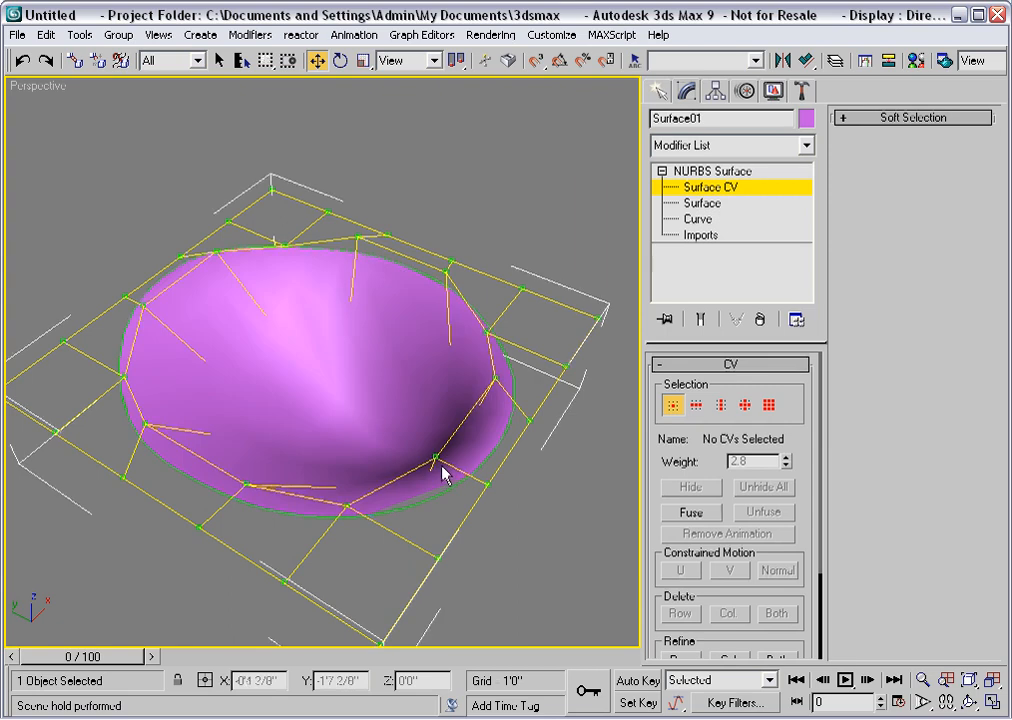
left_click(712, 171)
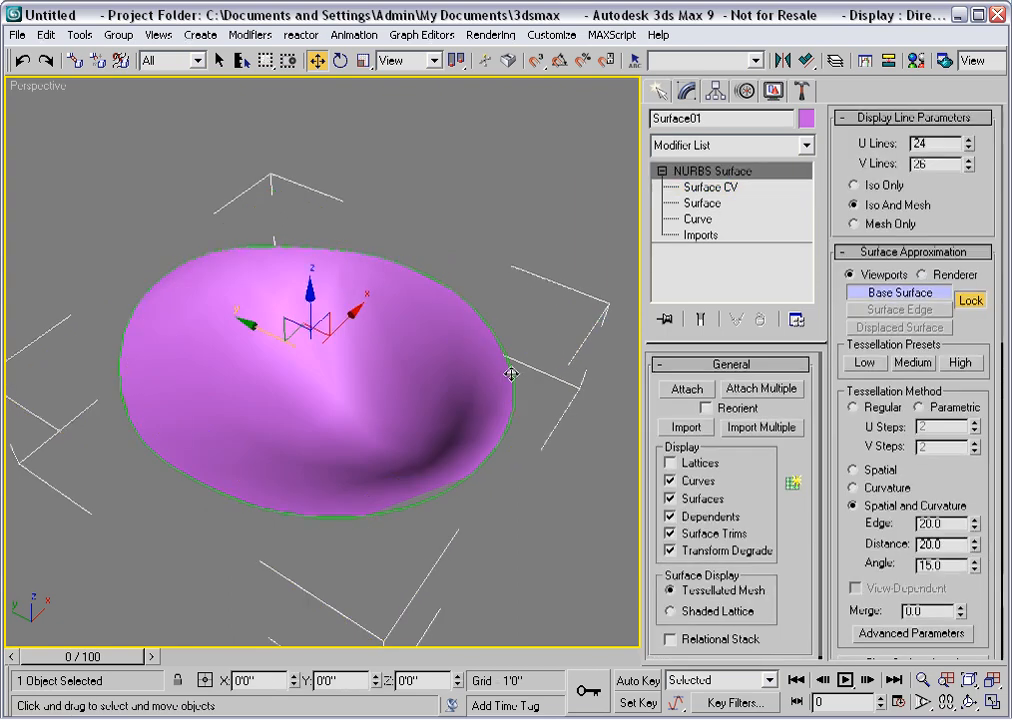